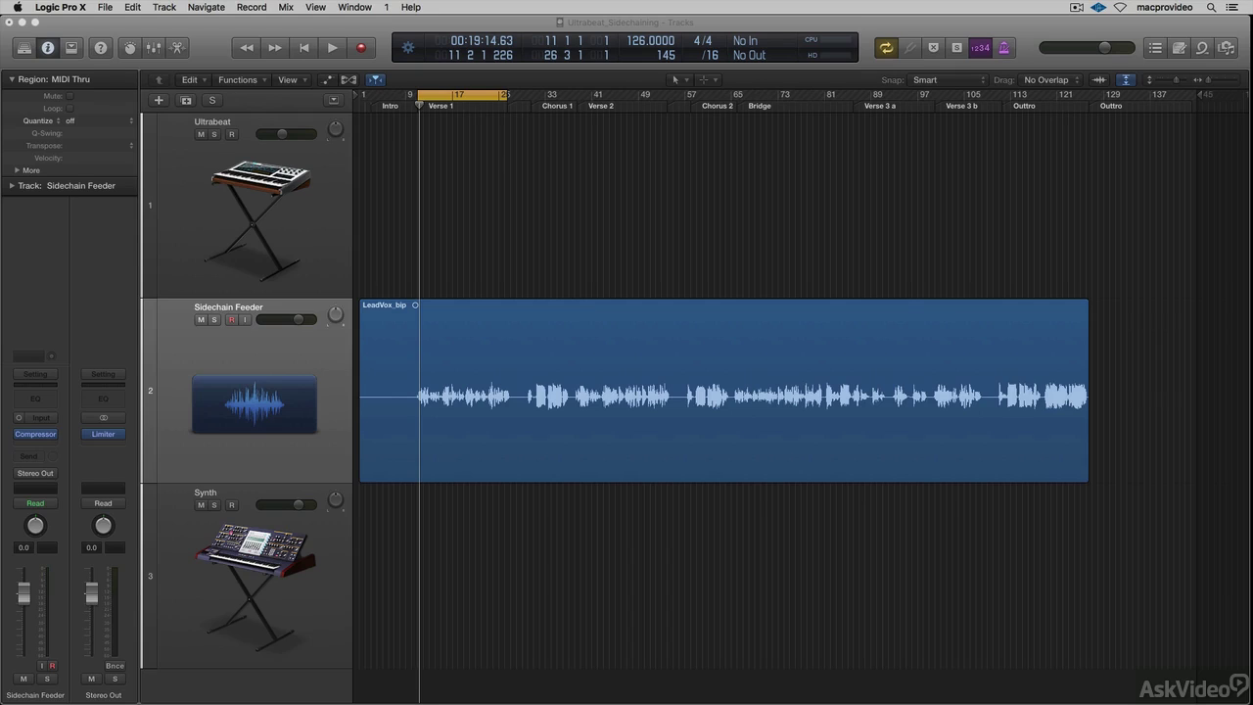
Audition the LeadVox_bip vocal region, then mute the Sidechain Feeder track and select Ultrabeat
{"action": "left_click", "coordinate": [265, 418]}
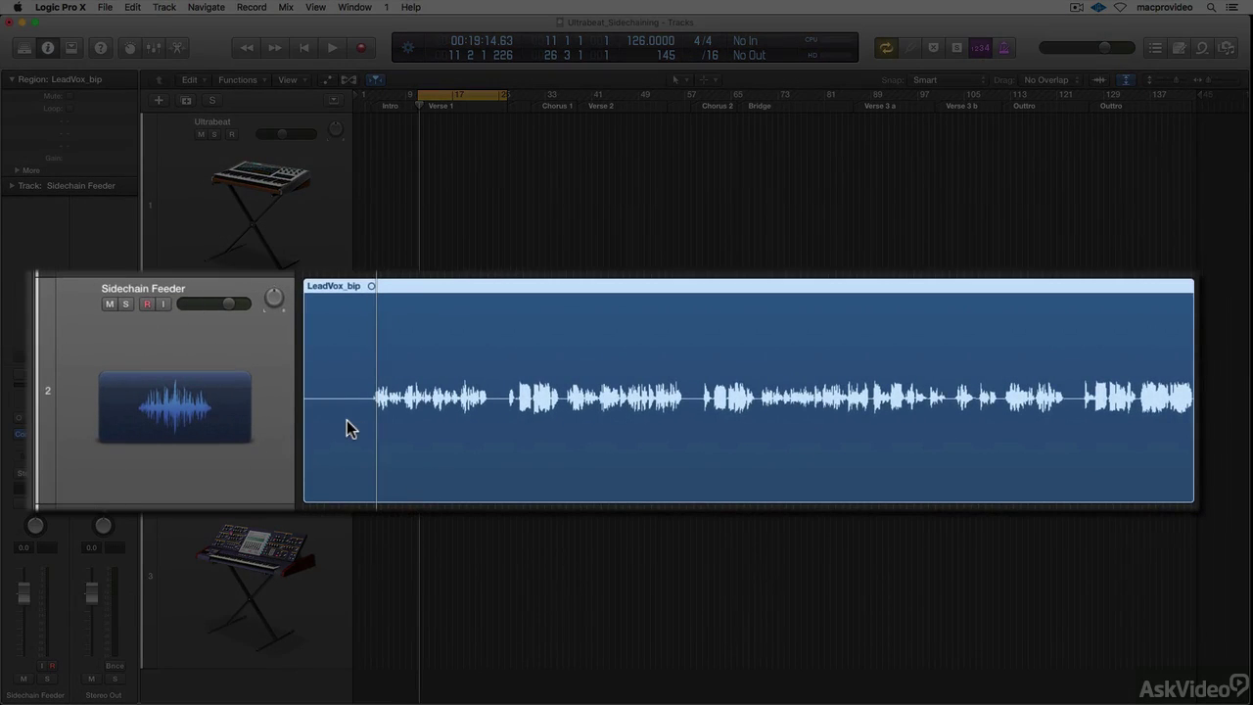
{"action": "key", "text": "space"}
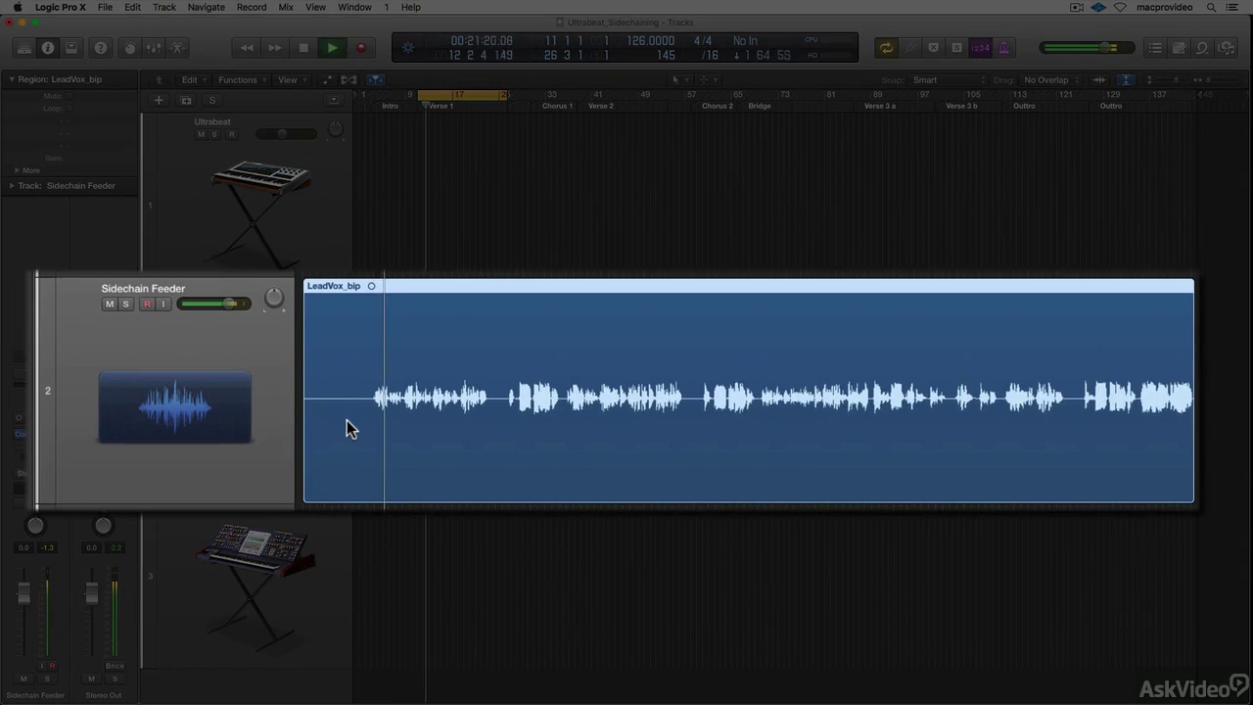
{"action": "key", "text": "space"}
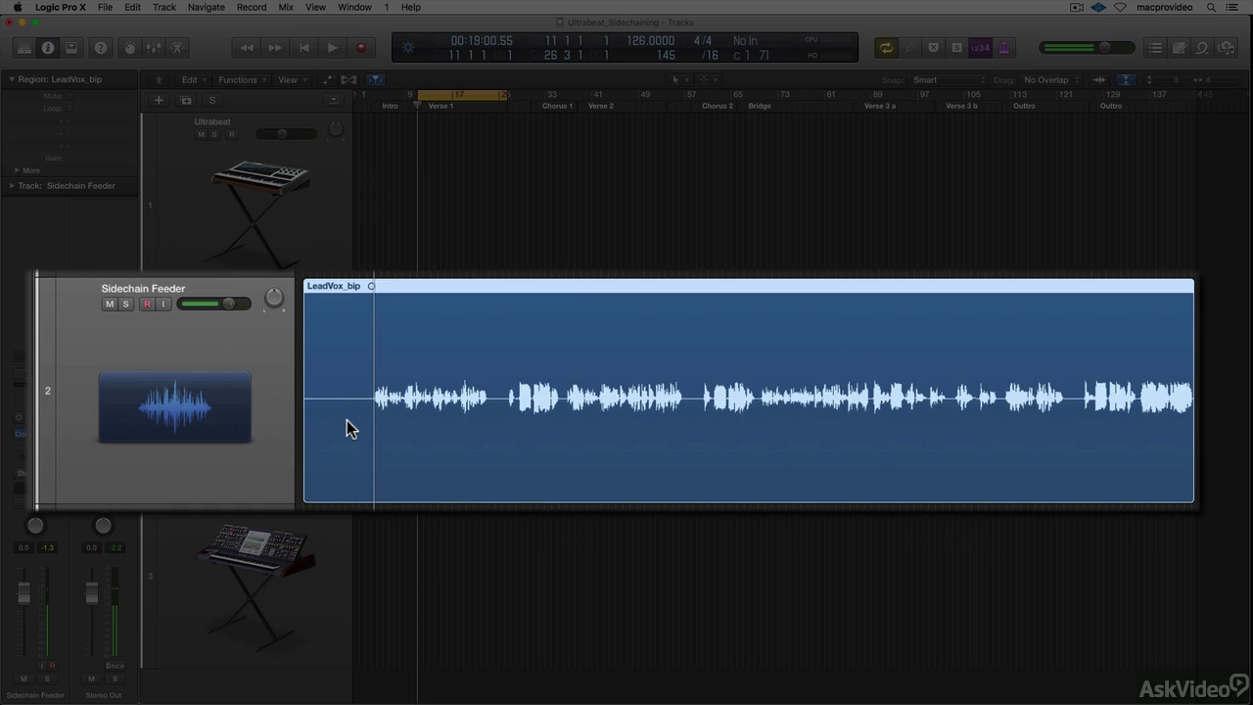
{"action": "left_click", "coordinate": [110, 304]}
{"action": "left_click", "coordinate": [249, 212]}
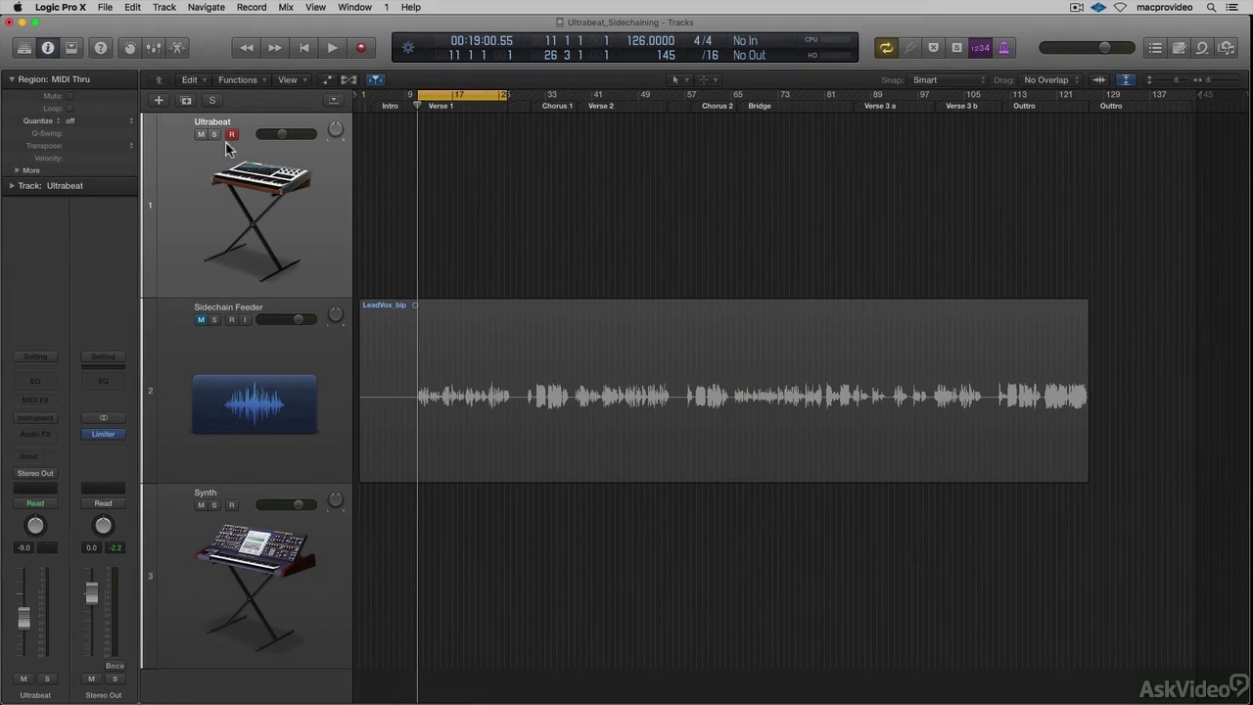
Load Ultrabeat (Drum Synth) in stereo on the Ultrabeat track and move its window into view
{"action": "left_click", "coordinate": [35, 417]}
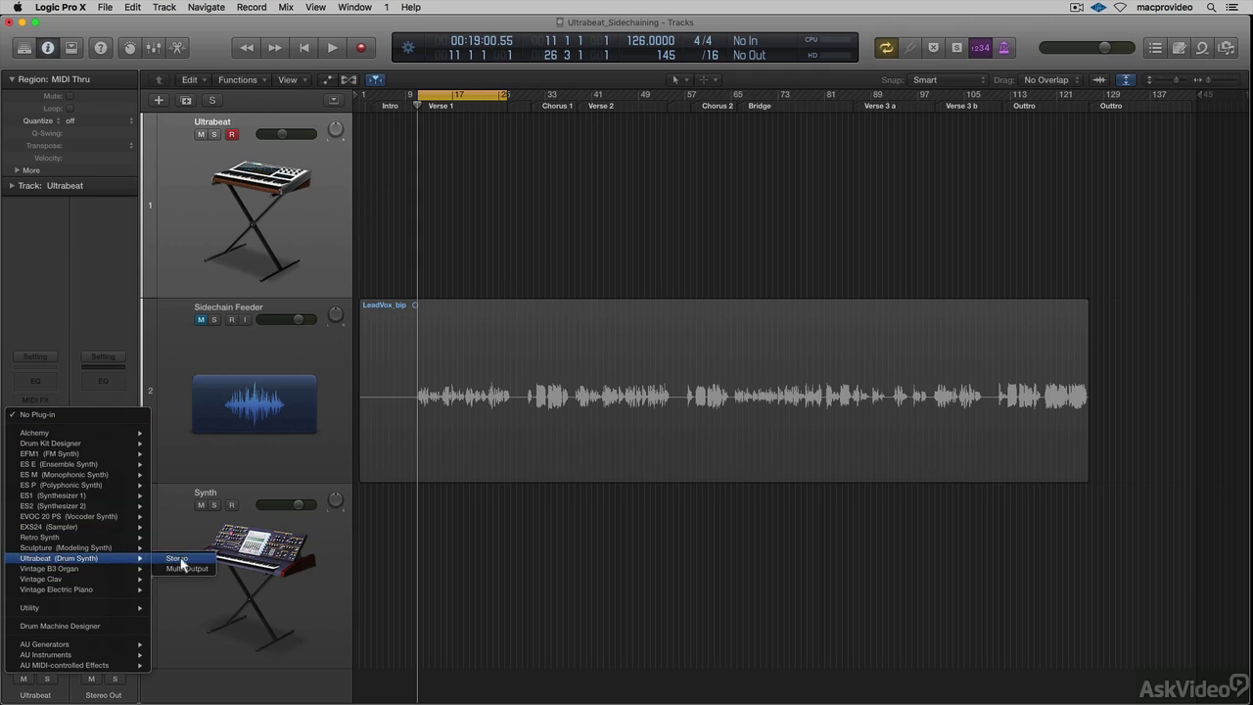
{"action": "left_click", "coordinate": [188, 559]}
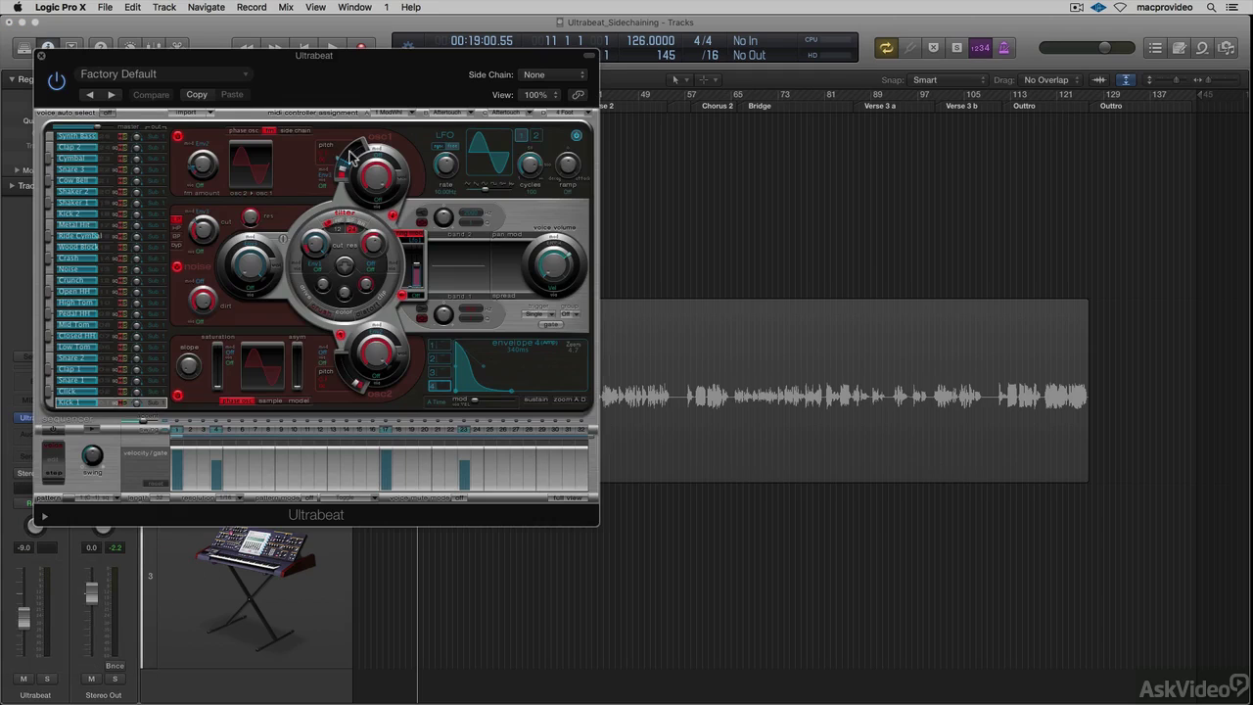
{"action": "left_click_drag", "start_coordinate": [350, 67], "coordinate": [585, 118]}
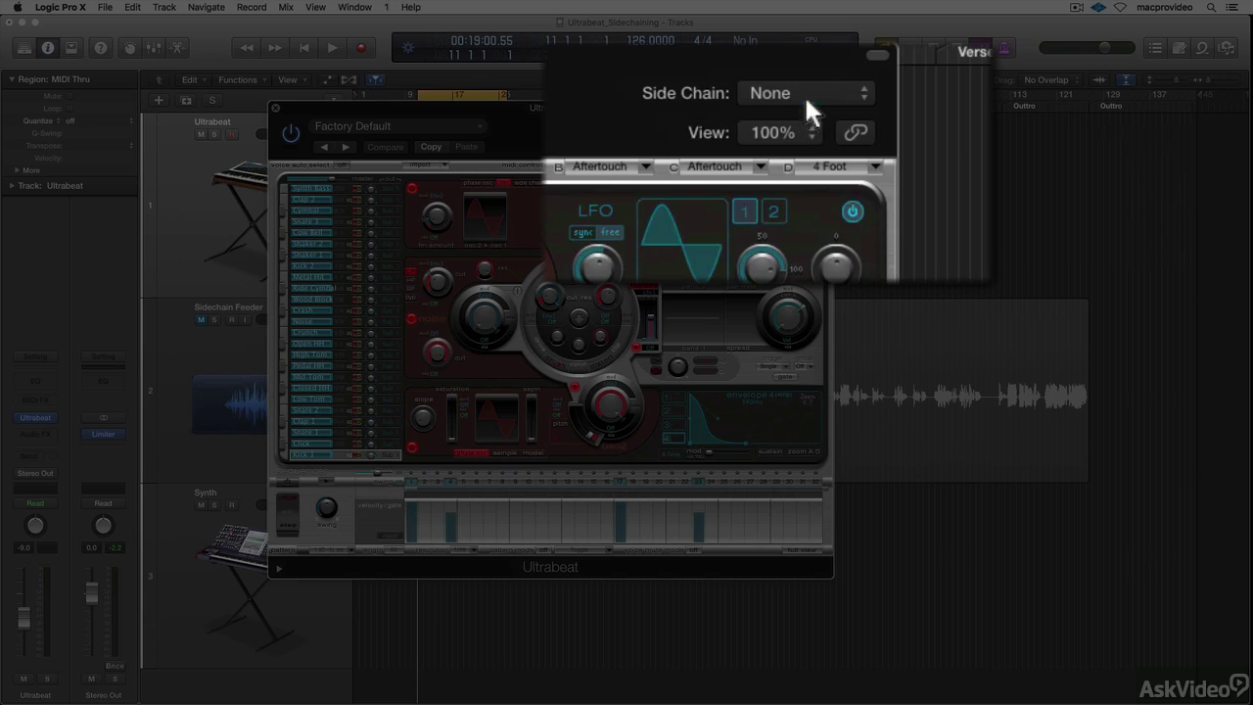
Choose Audio 1 - Sidechain Feeder as Ultrabeat's side-chain input
{"action": "left_click", "coordinate": [804, 96]}
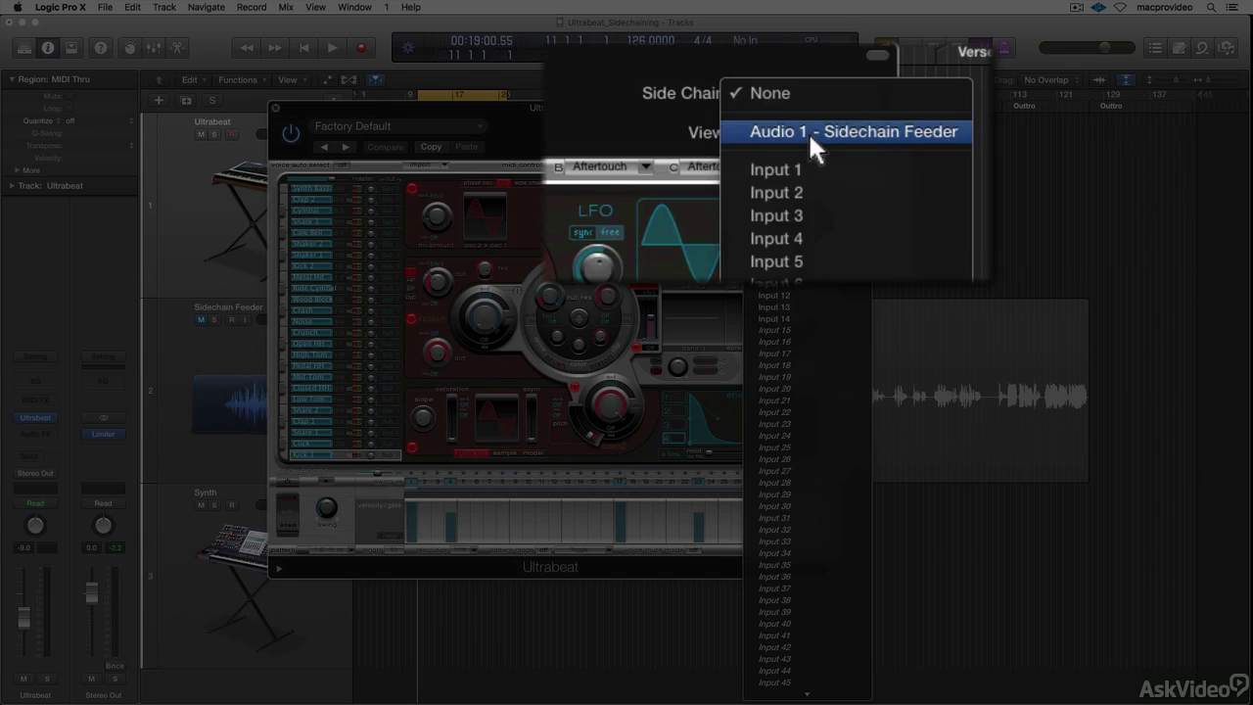
{"action": "left_click", "coordinate": [809, 133]}
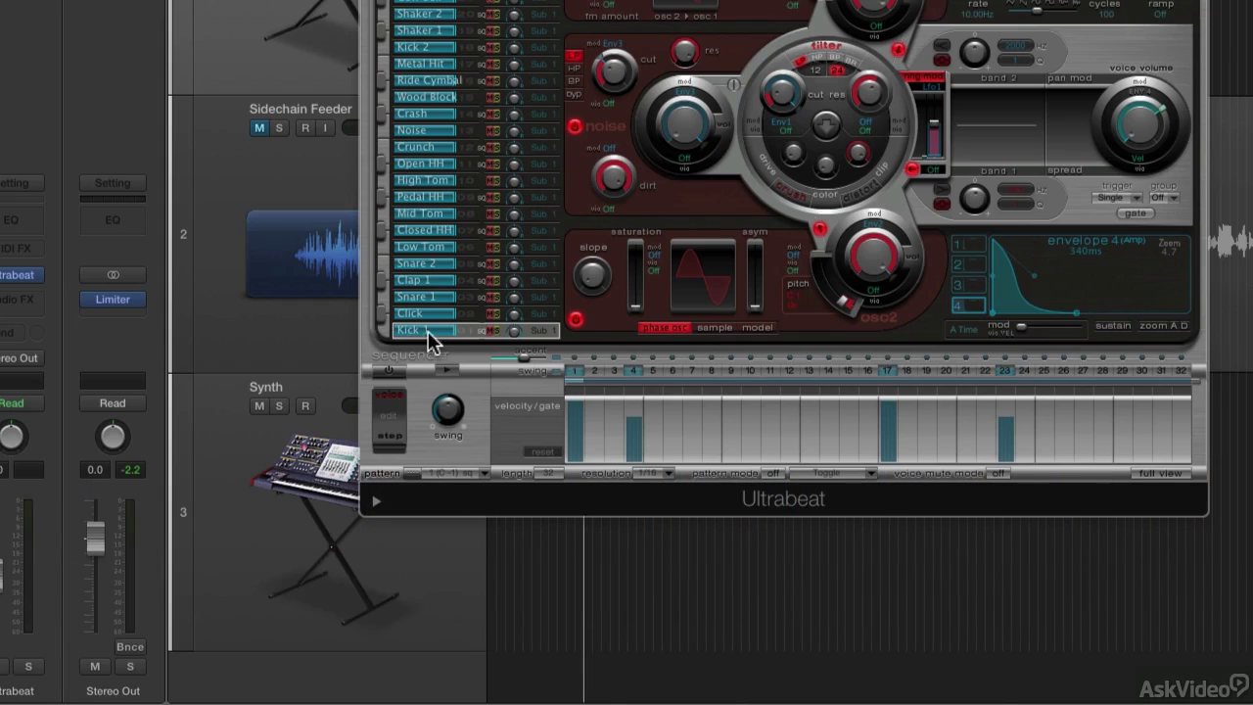
Reset the Kick 1 voice to the Init > Sine sound
{"action": "right_click", "coordinate": [445, 331]}
{"action": "mouse_move", "coordinate": [454, 412]}
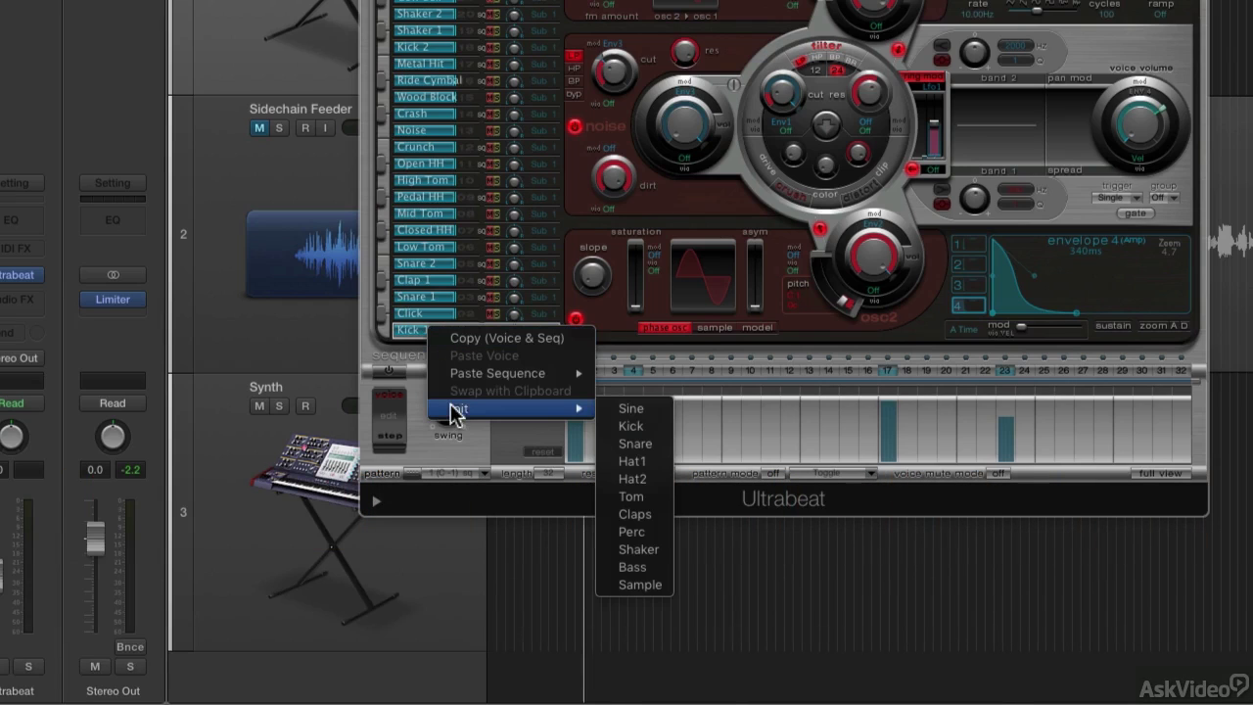
{"action": "left_click", "coordinate": [627, 408]}
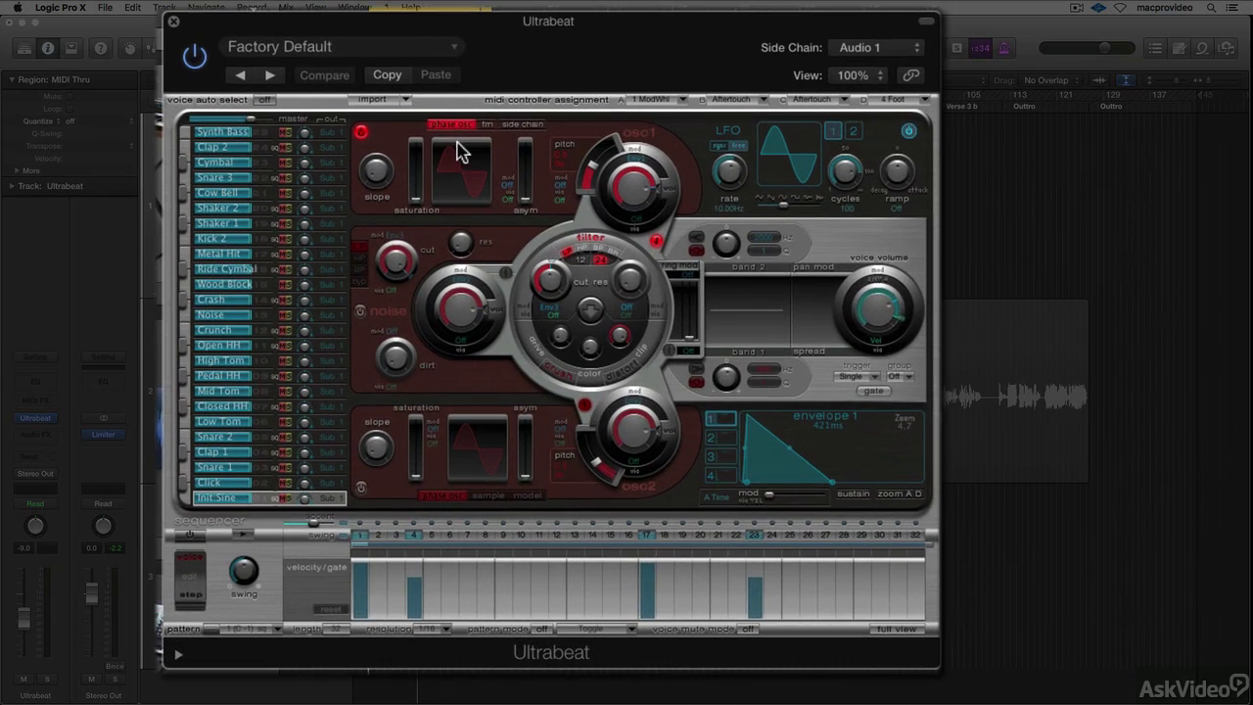
Switch oscillator 1 to side chain mode and raise the filter cutoff from 0.50 to 1.00
{"action": "left_click", "coordinate": [490, 125]}
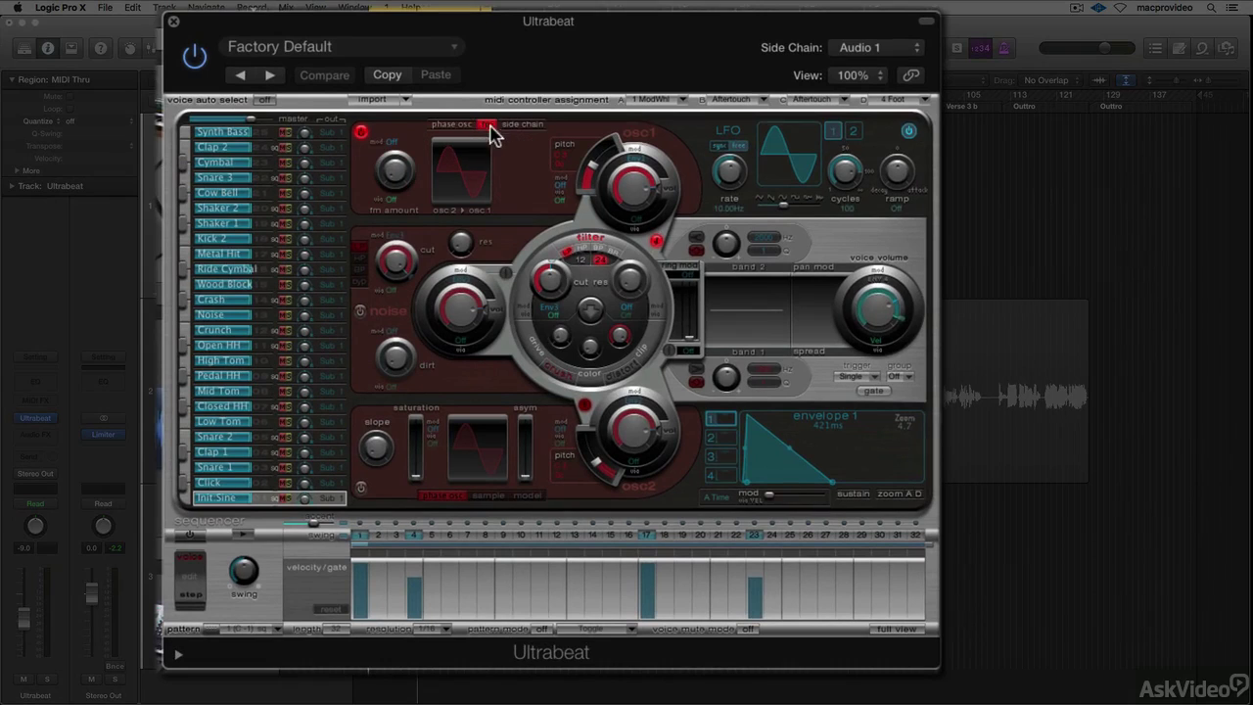
{"action": "left_click", "coordinate": [532, 124]}
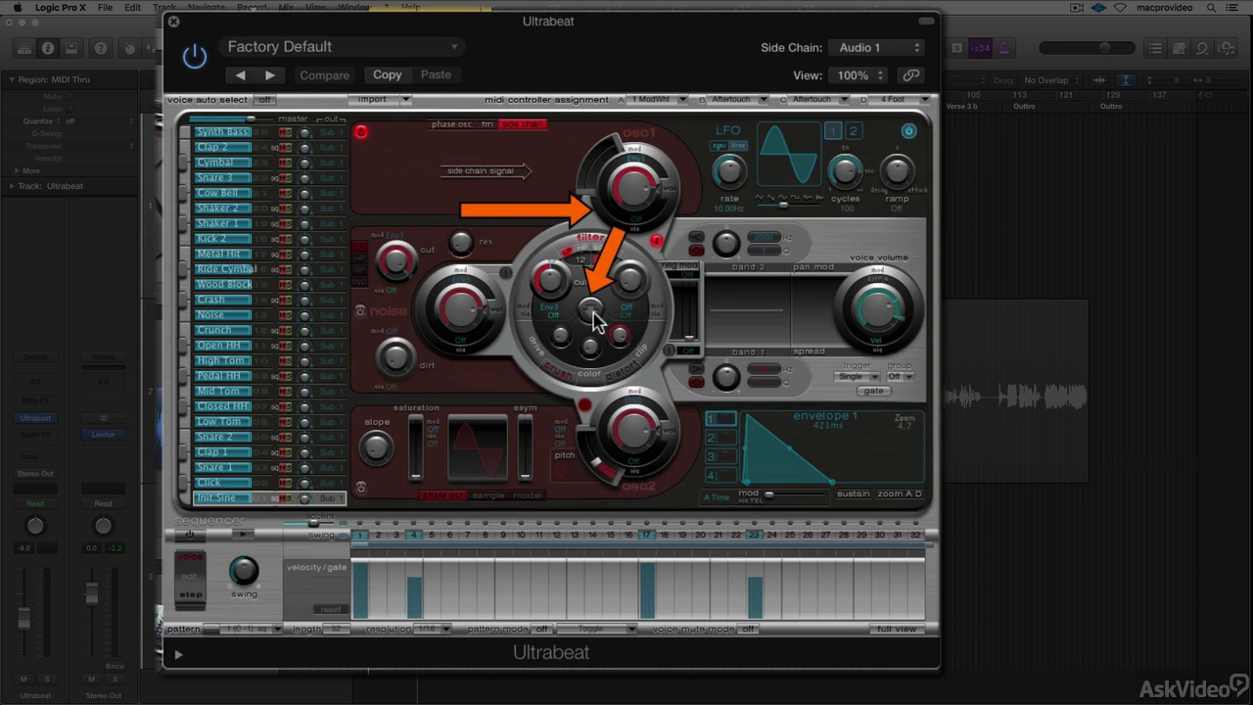
{"action": "mouse_move", "coordinate": [555, 286]}
{"action": "left_click_drag", "start_coordinate": [555, 286], "coordinate": [552, 230]}
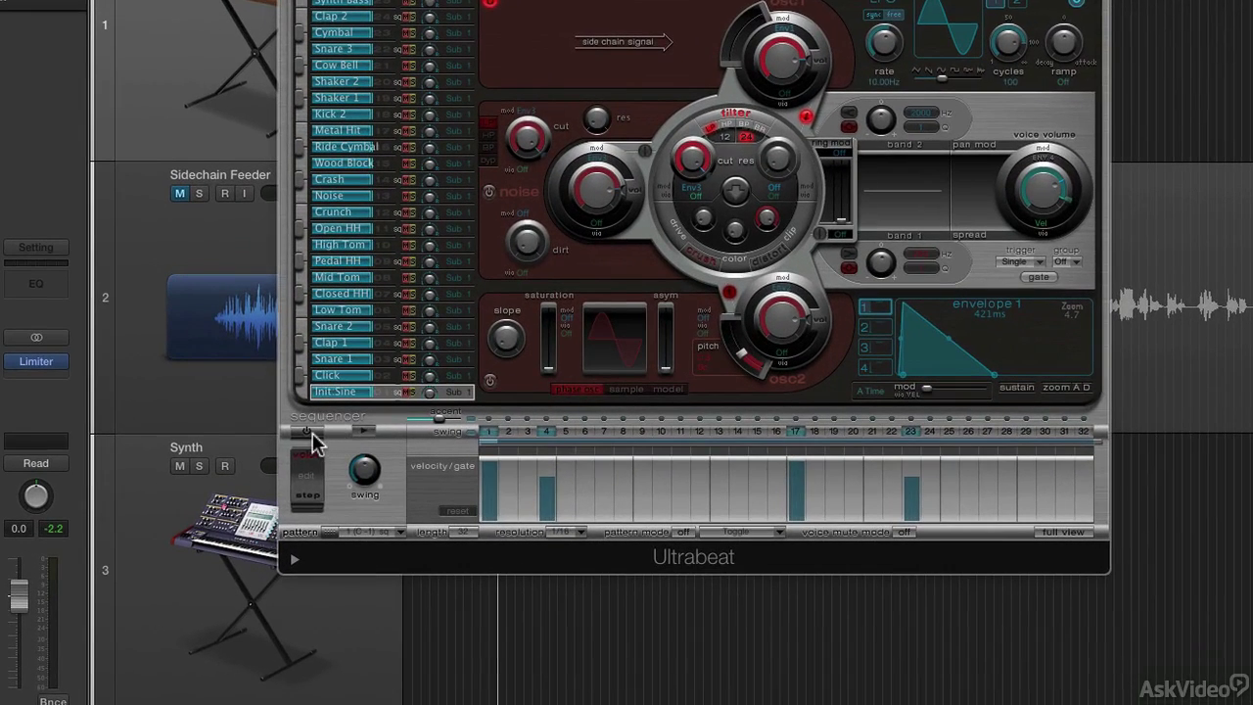
Turn on the step sequencer and select the empty pattern 10 (A-1)
{"action": "left_click", "coordinate": [291, 483]}
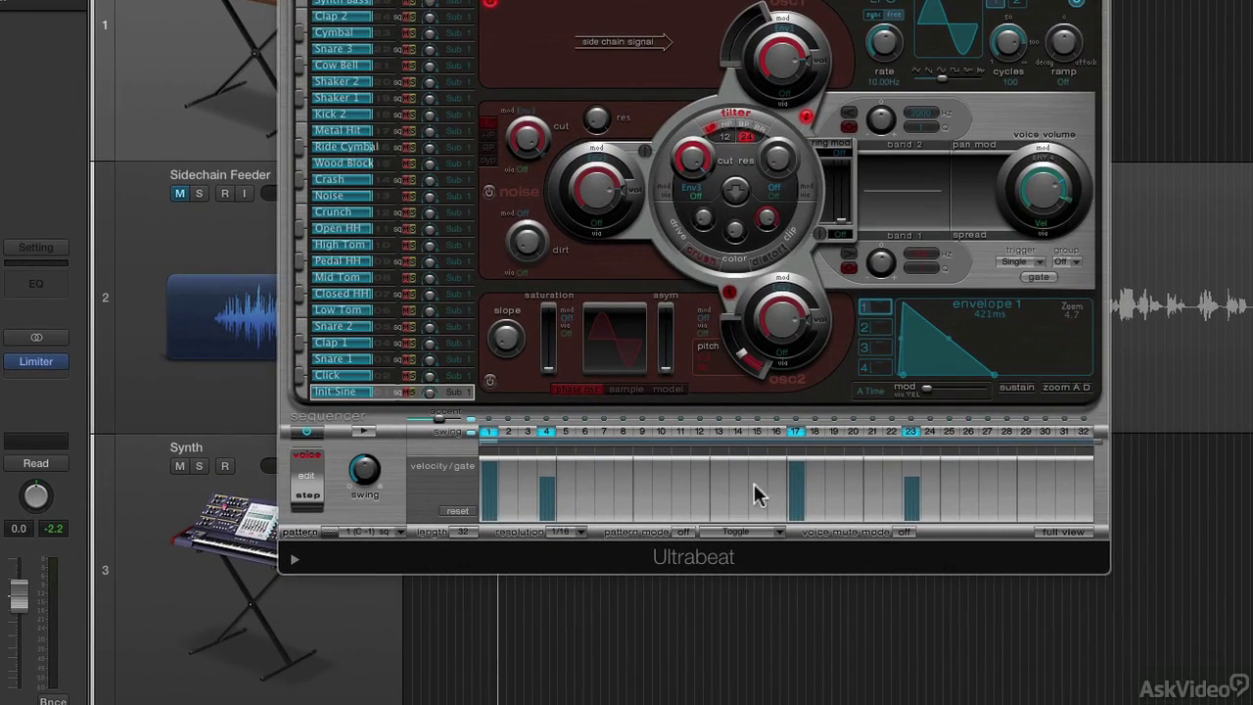
{"action": "left_click", "coordinate": [396, 531]}
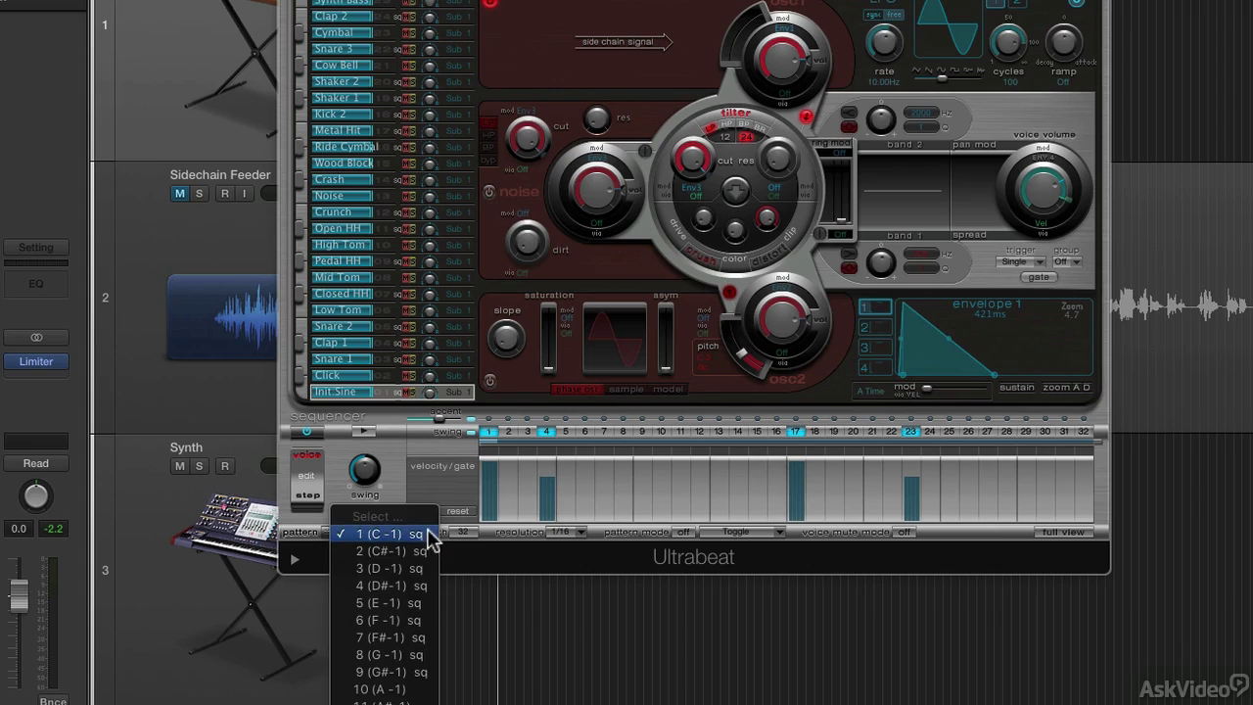
{"action": "left_click", "coordinate": [428, 690]}
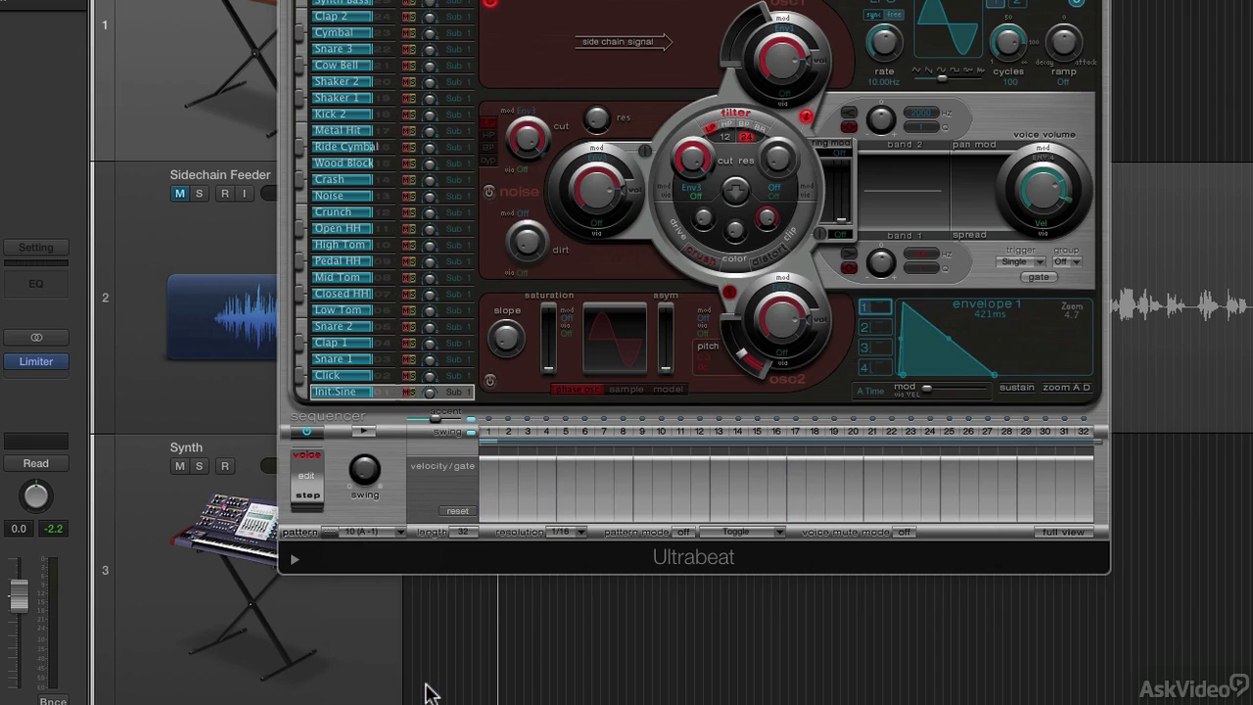
Add triggers on steps 1, 4, 7, 10, 13, 16, 19, 20, 22, 24, 27 and 30
{"action": "left_click", "coordinate": [489, 436]}
{"action": "left_click", "coordinate": [546, 434]}
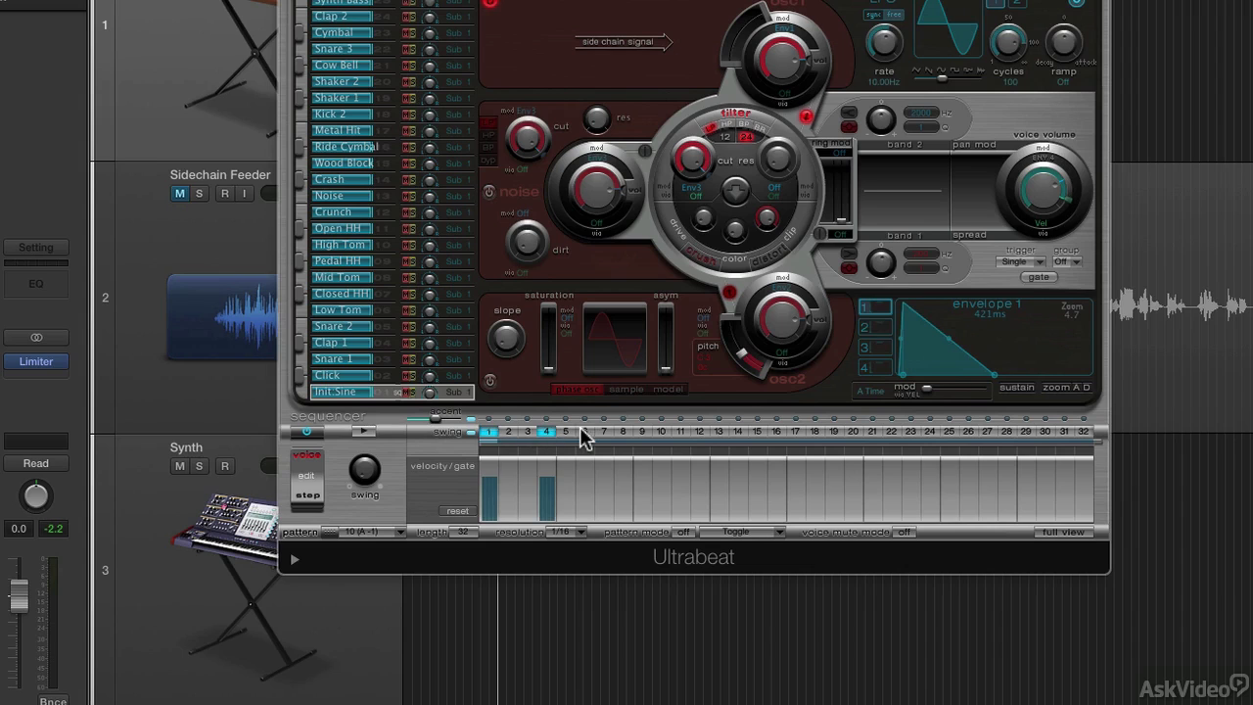
{"action": "left_click", "coordinate": [604, 434]}
{"action": "left_click", "coordinate": [661, 434]}
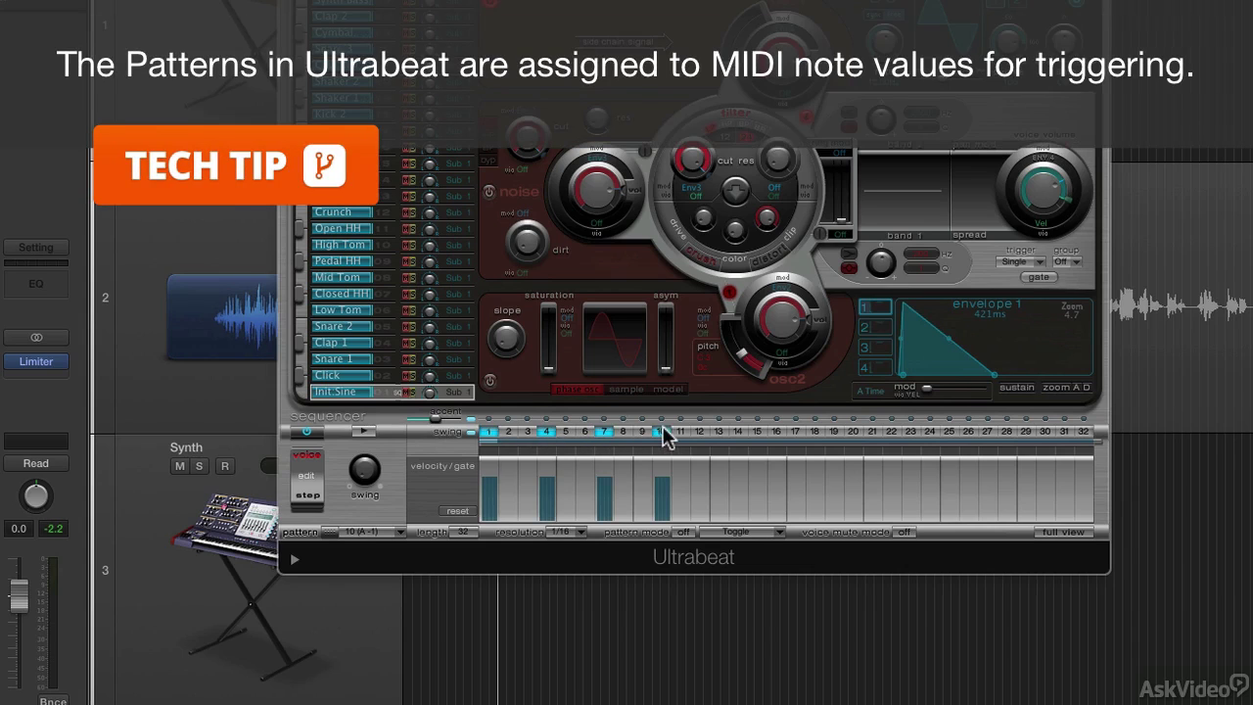
{"action": "left_click", "coordinate": [720, 434]}
{"action": "left_click", "coordinate": [777, 434]}
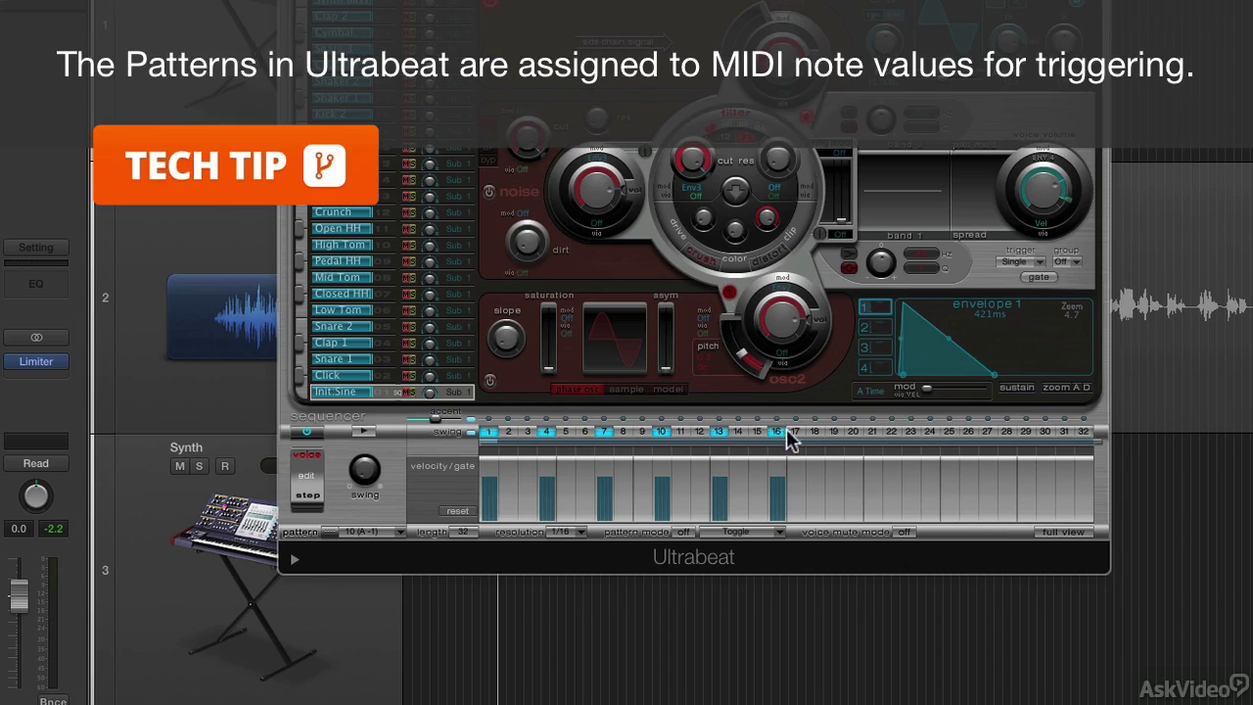
{"action": "left_click", "coordinate": [834, 434]}
{"action": "left_click", "coordinate": [853, 434]}
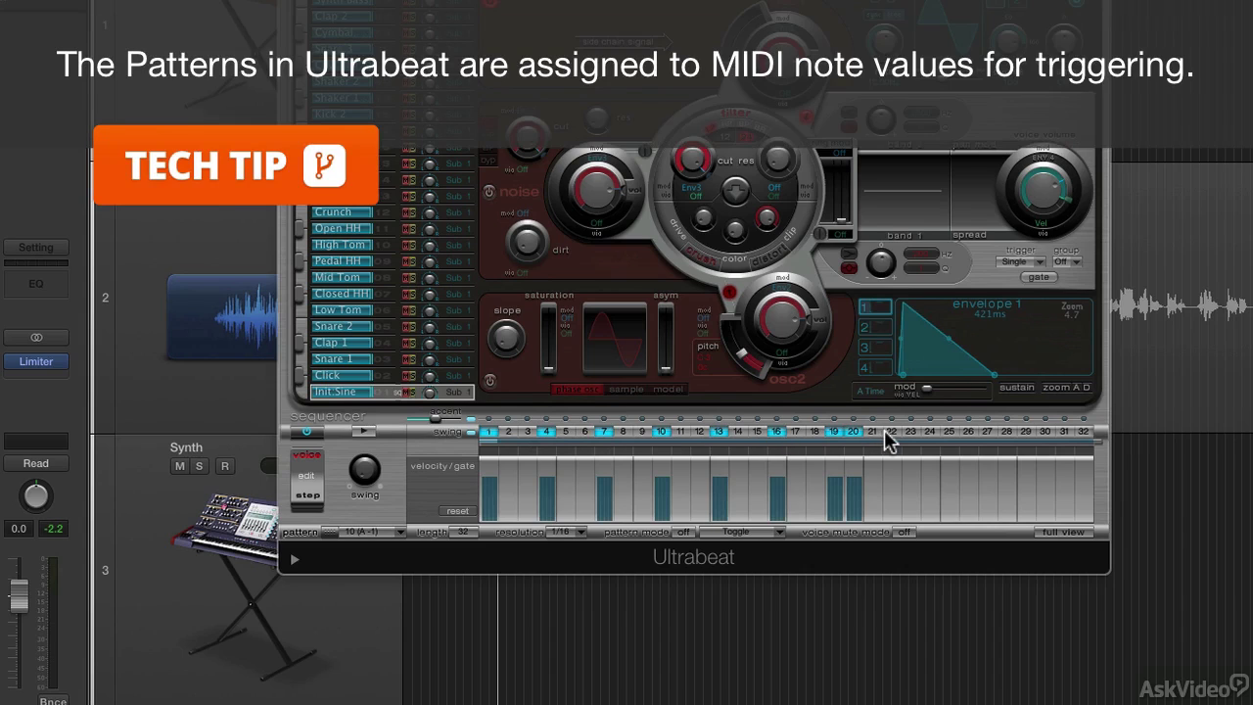
{"action": "left_click", "coordinate": [891, 434]}
{"action": "left_click", "coordinate": [930, 434]}
{"action": "left_click", "coordinate": [988, 434]}
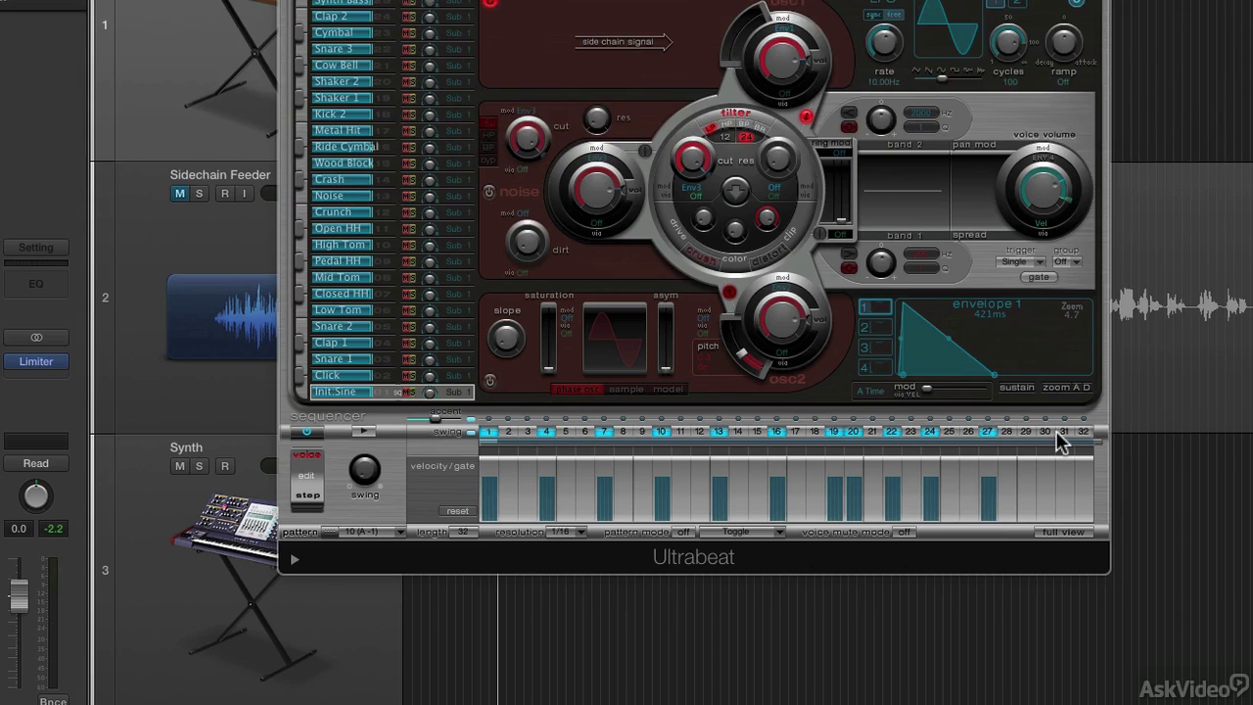
{"action": "left_click", "coordinate": [1046, 433]}
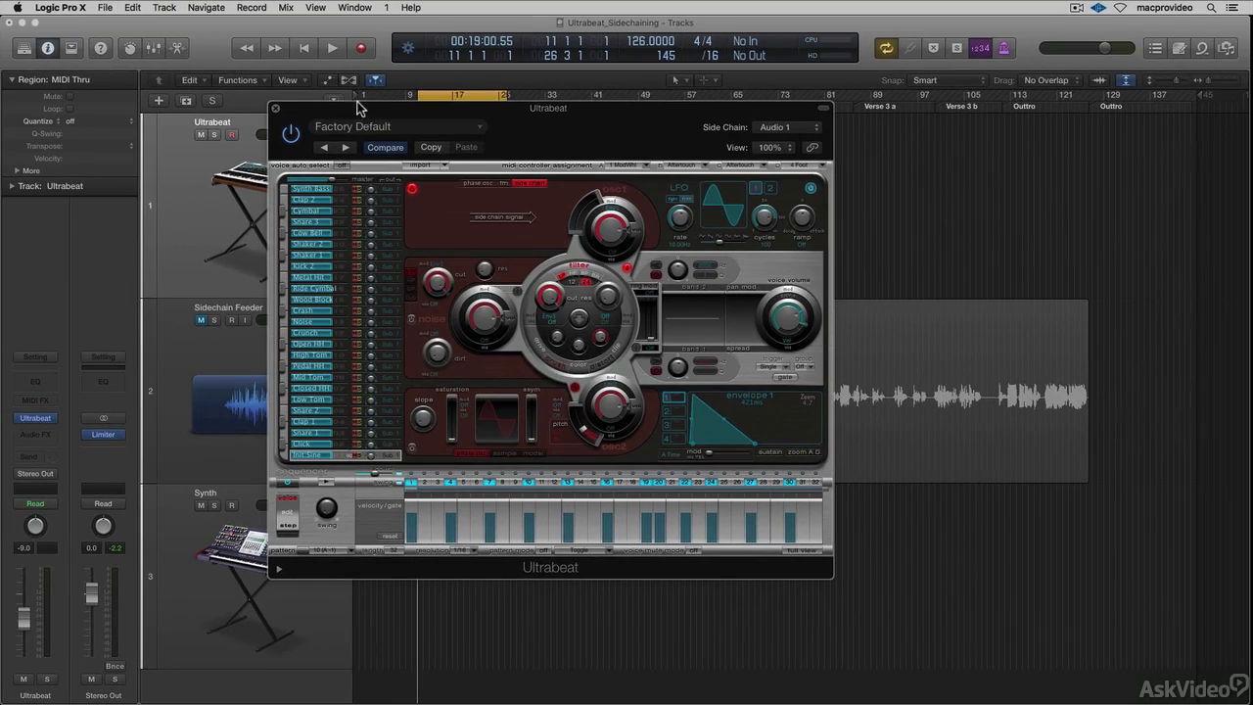
{"action": "left_click_drag", "start_coordinate": [358, 108], "coordinate": [408, 111]}
{"action": "key", "text": "space"}
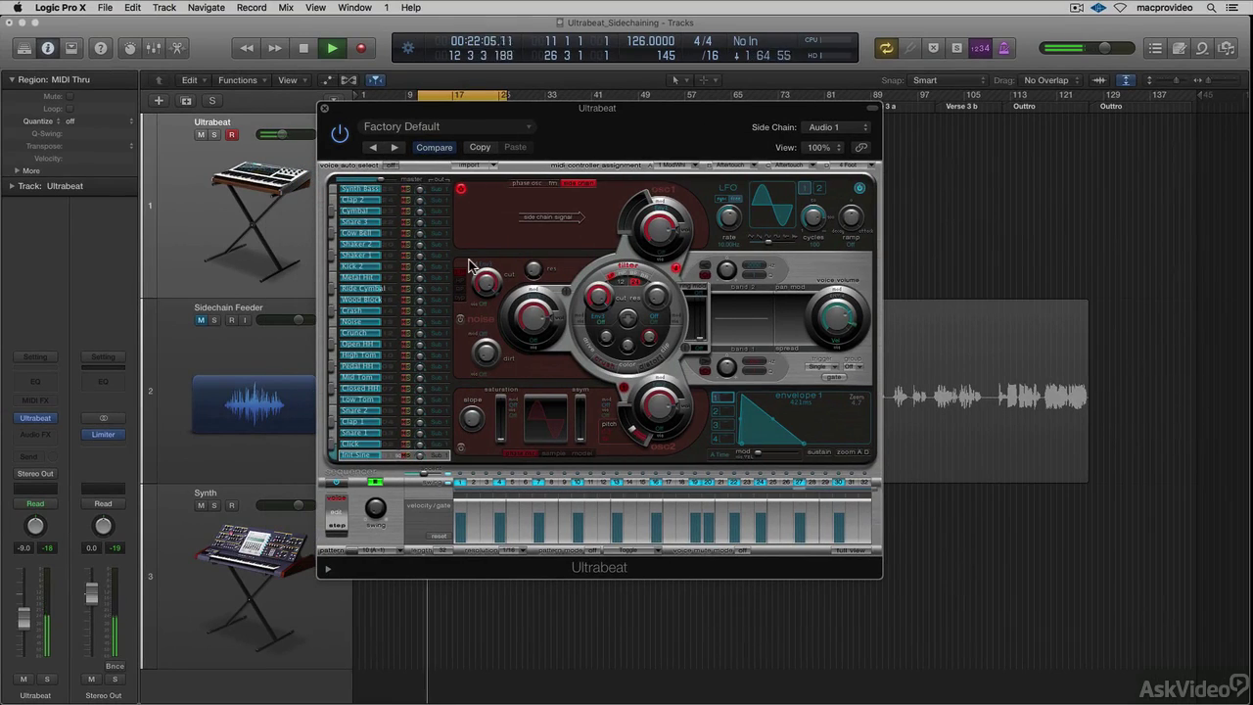
{"action": "key", "text": "space"}
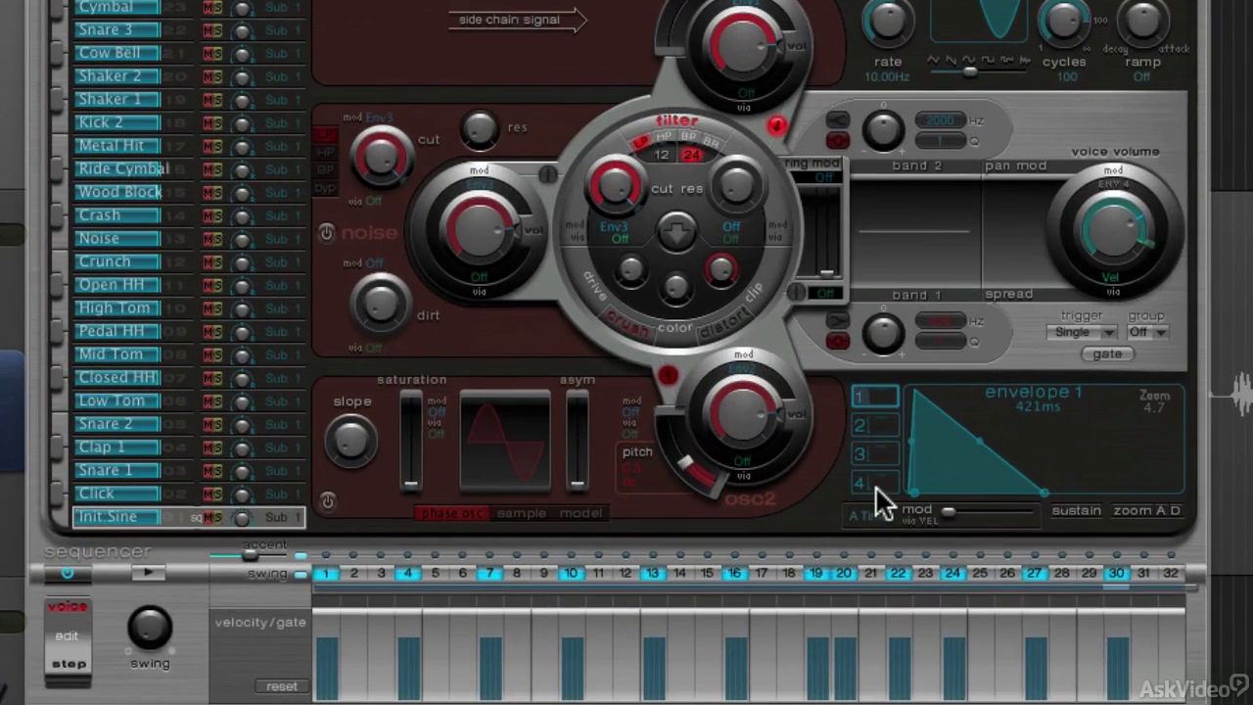
Shorten the amp envelope (envelope 4) decay from 1.0 s to about 120 ms
{"action": "left_click", "coordinate": [876, 489]}
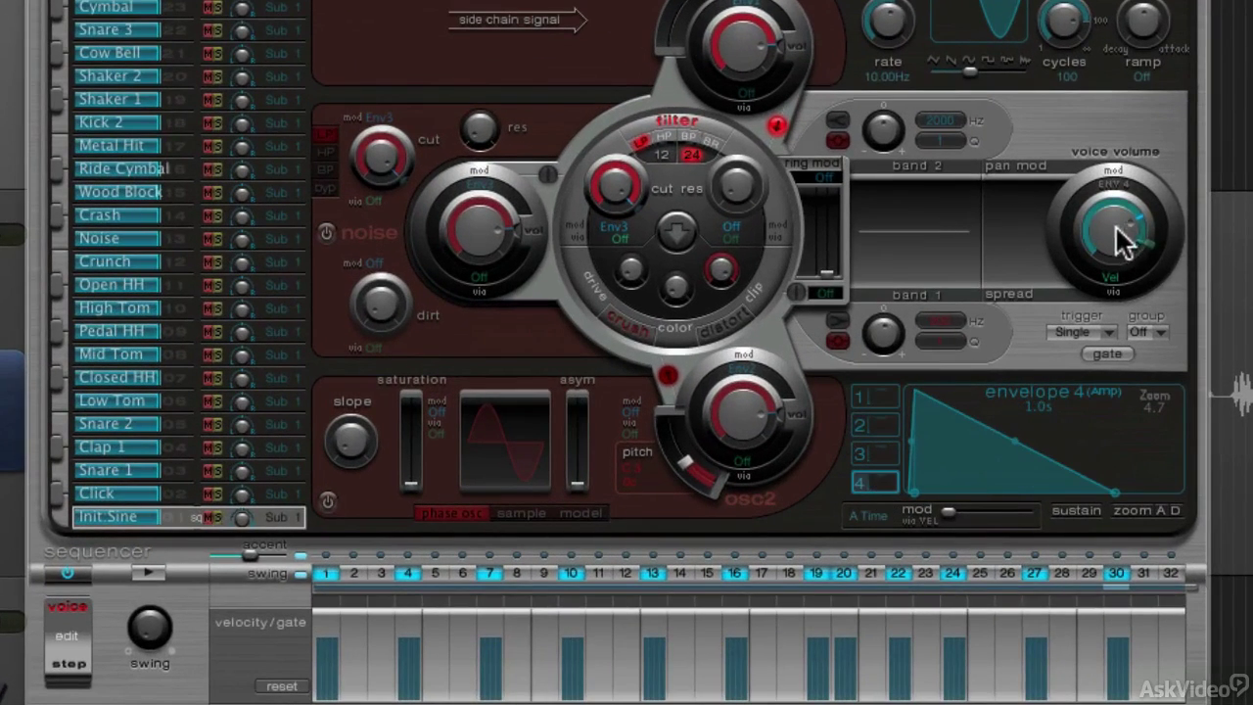
{"action": "left_click_drag", "start_coordinate": [1112, 493], "coordinate": [975, 507]}
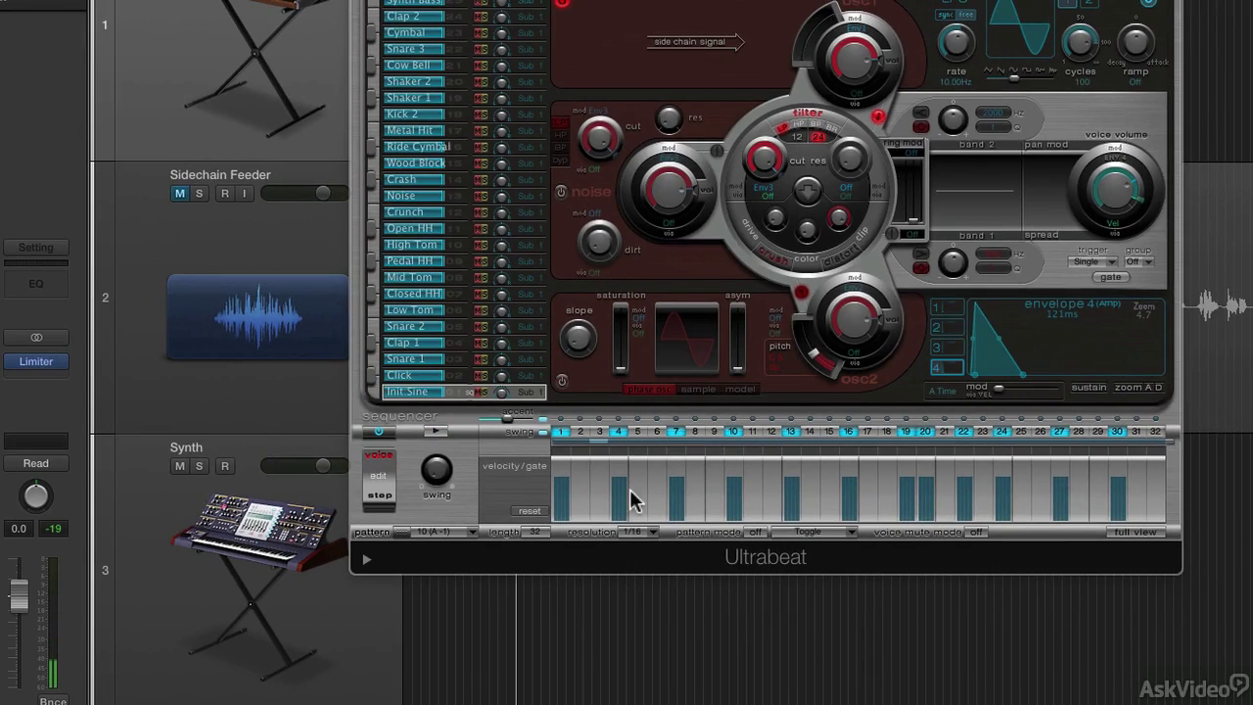
Add short gated triggers on steps 29 and 31 and a full-length trigger on step 32
{"action": "left_click", "coordinate": [1095, 484]}
{"action": "left_click", "coordinate": [1132, 480]}
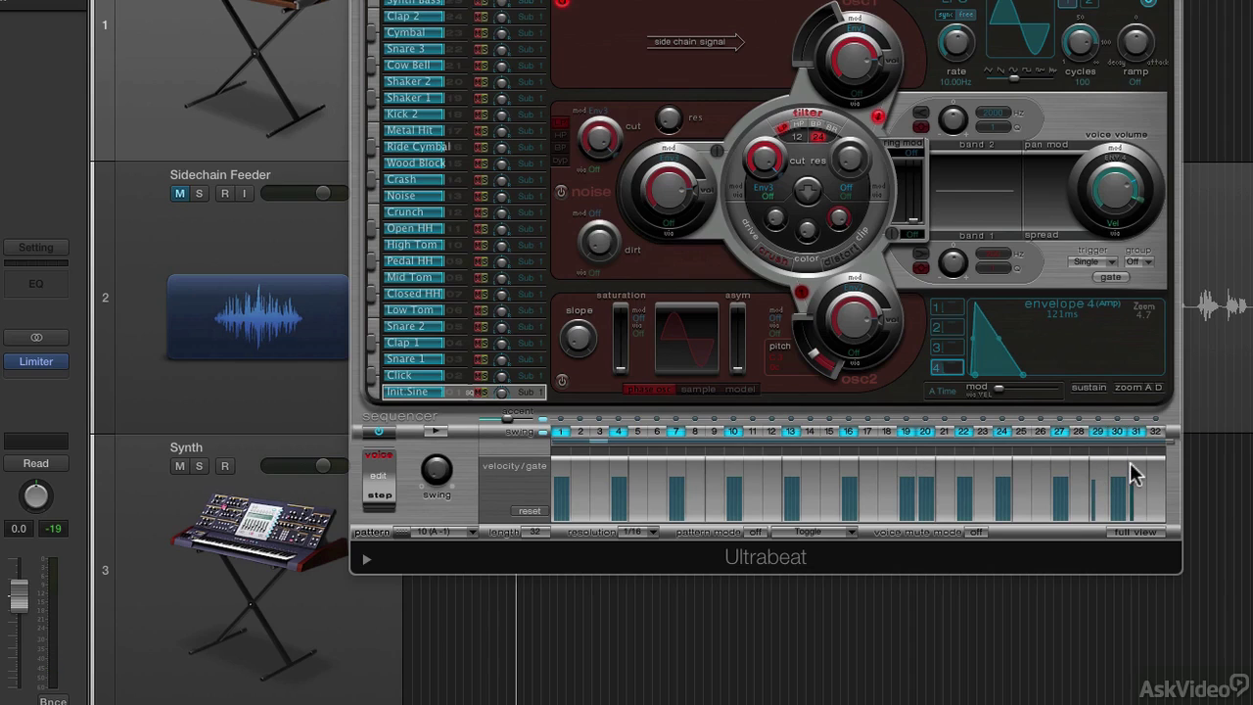
{"action": "left_click", "coordinate": [1158, 468]}
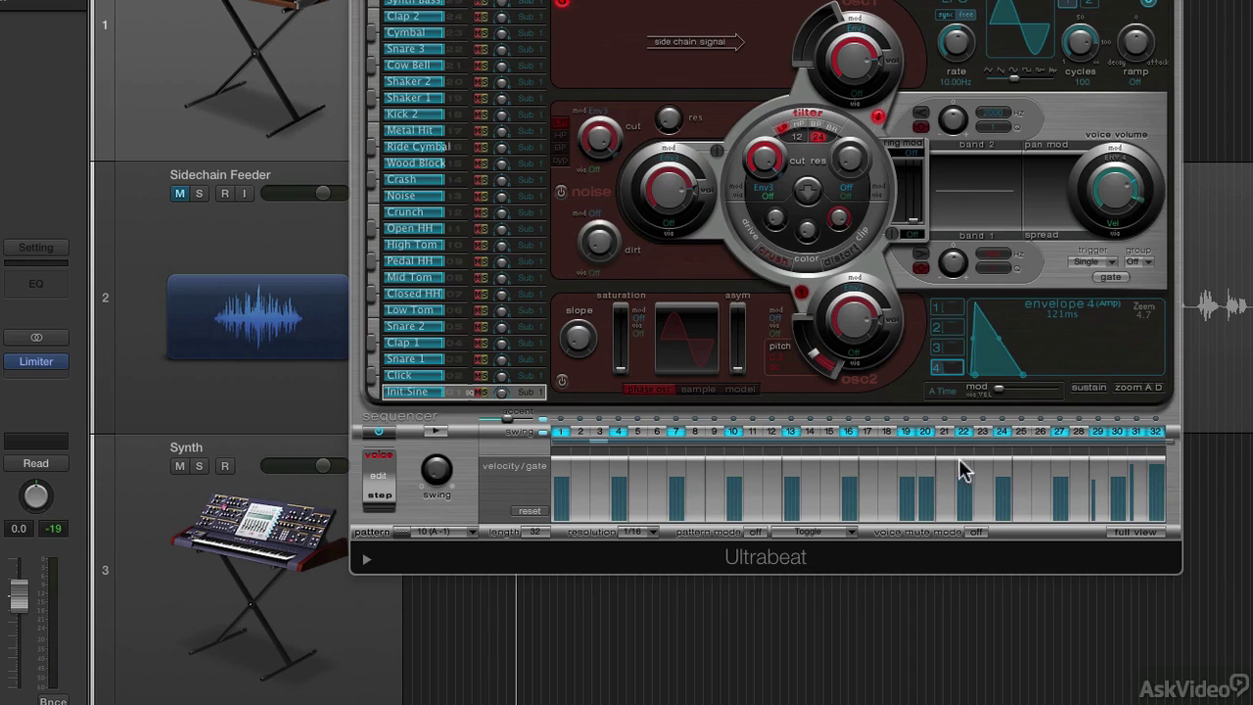
Add gated hits at steps 21, 15, 12, 9, 6 and 3, then play the pattern
{"action": "left_click", "coordinate": [940, 474]}
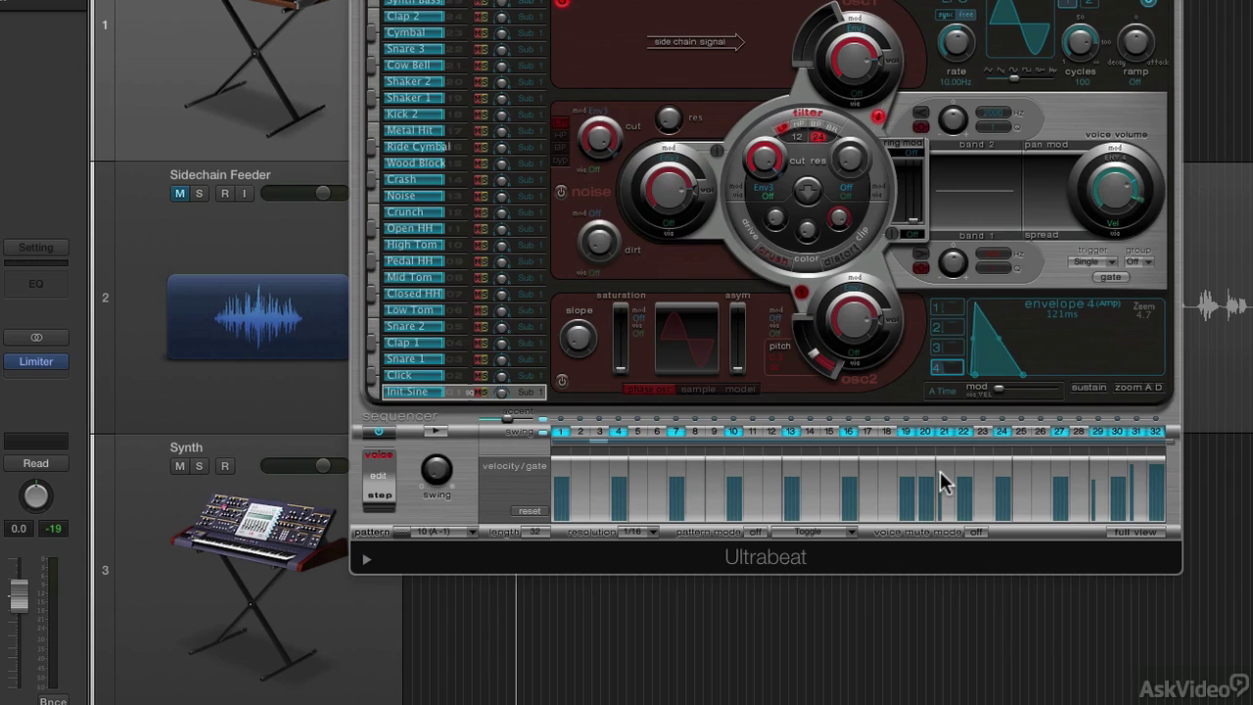
{"action": "left_click", "coordinate": [828, 475]}
{"action": "left_click", "coordinate": [769, 472]}
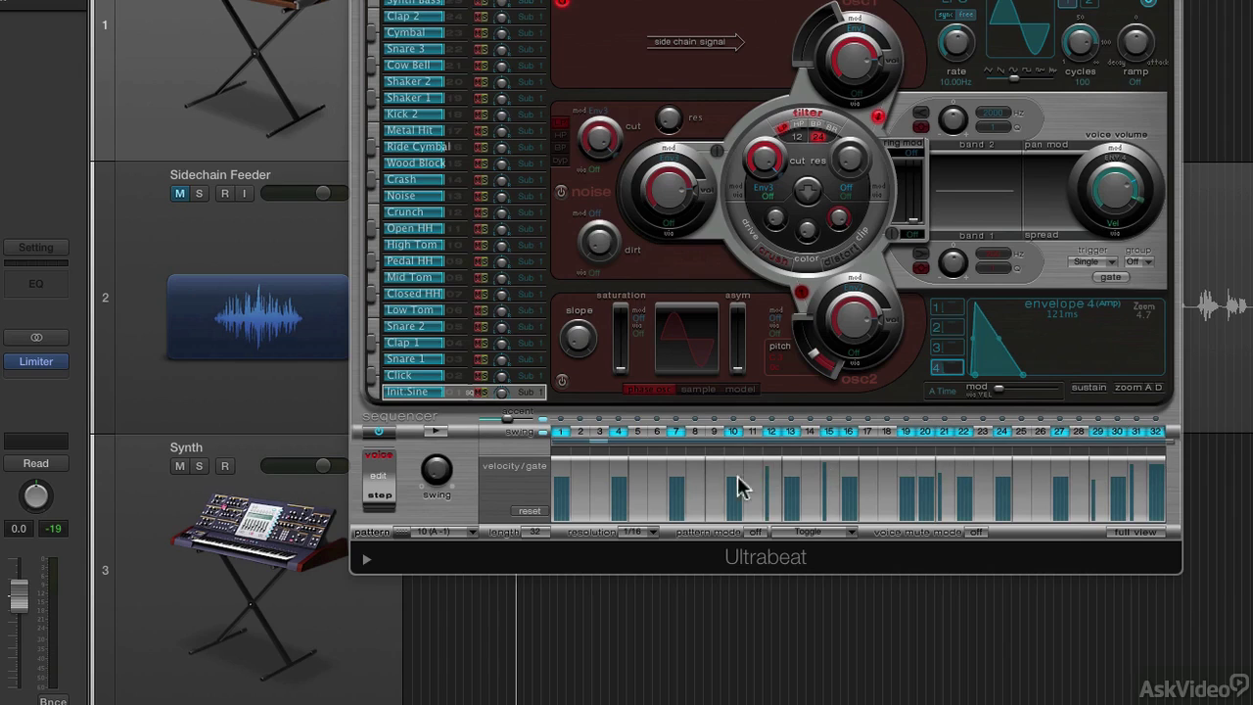
{"action": "left_click", "coordinate": [712, 496]}
{"action": "left_click", "coordinate": [653, 462]}
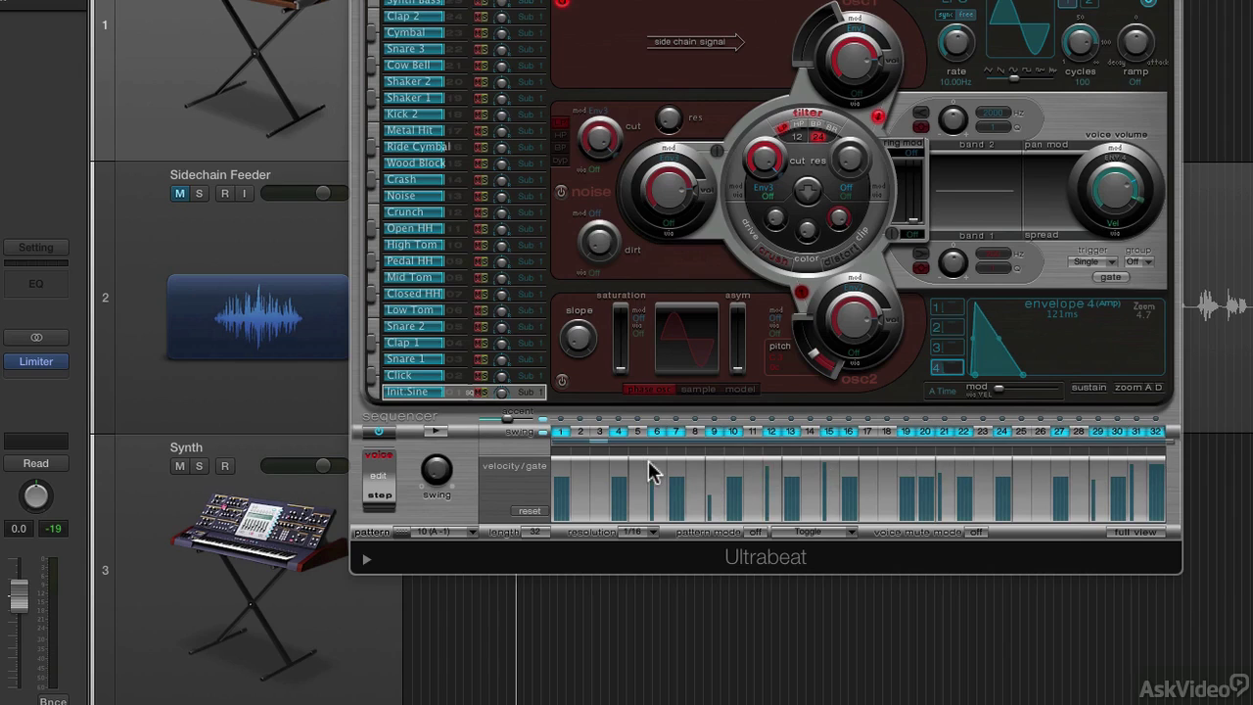
{"action": "left_click", "coordinate": [600, 477]}
{"action": "key", "text": "space"}
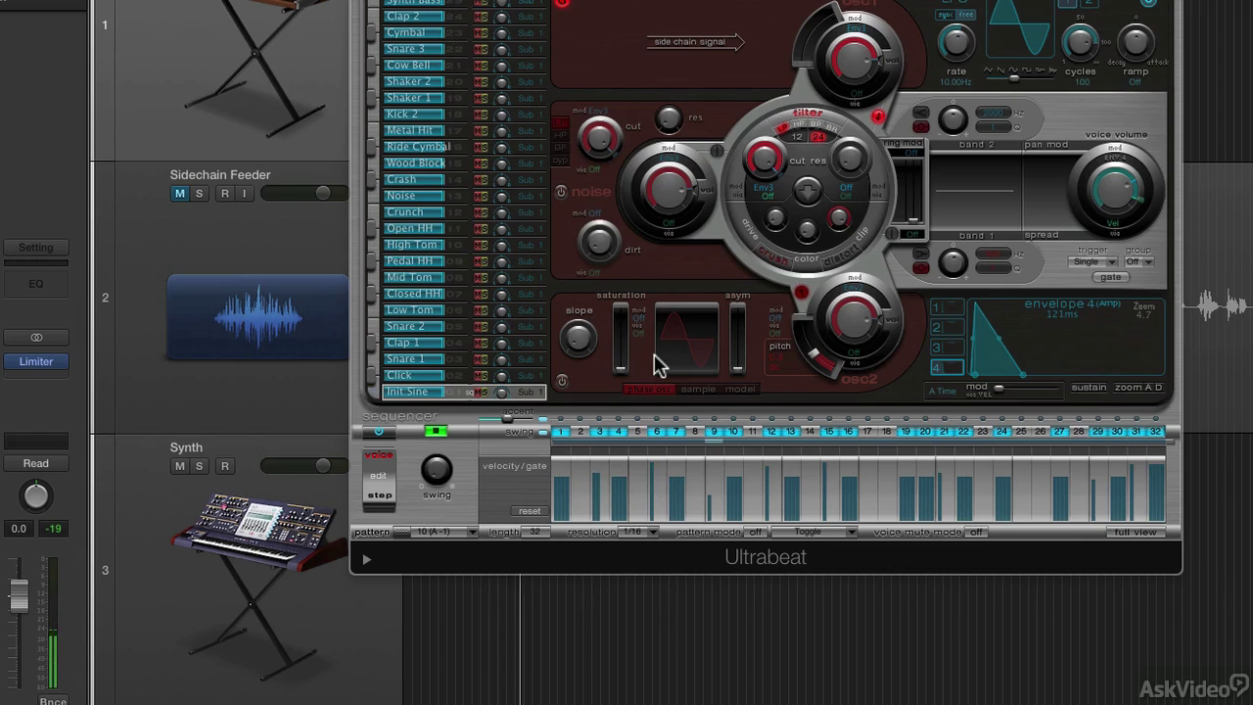
Stop playback, switch the sequencer to Step mode and choose Filter Cutoff as the offset parameter
{"action": "key", "text": "space"}
{"action": "left_click", "coordinate": [382, 499]}
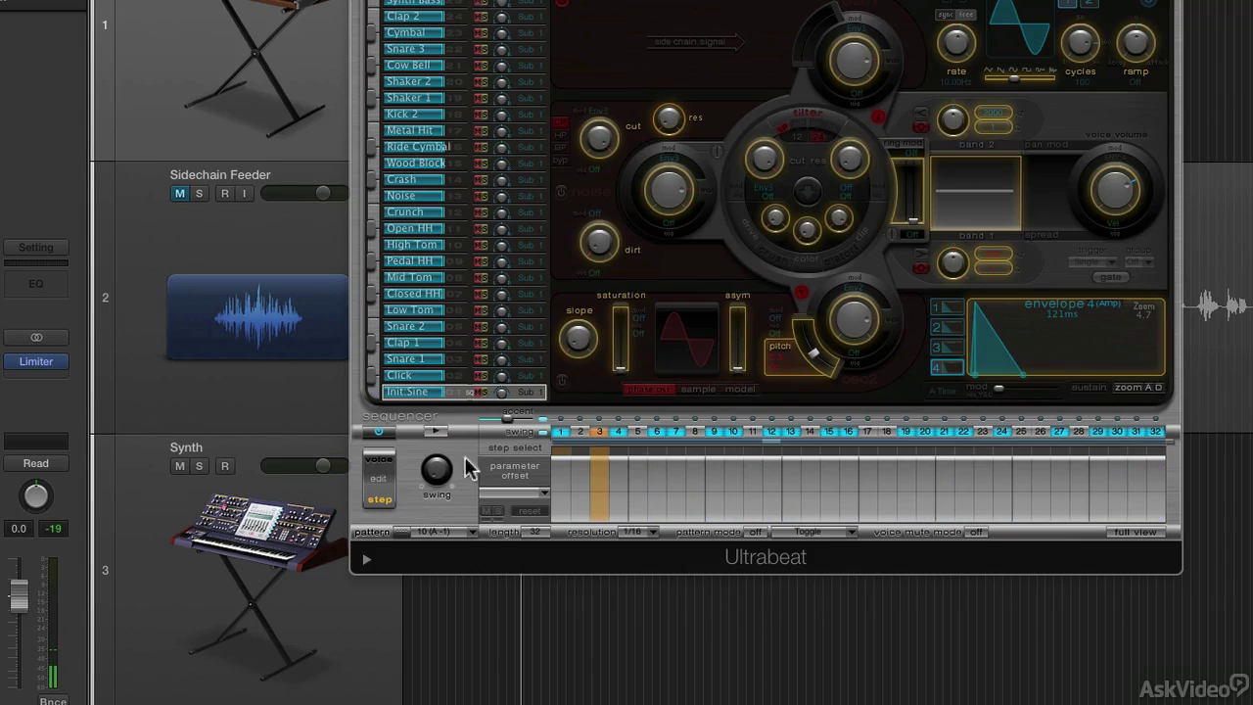
{"action": "left_click", "coordinate": [768, 155]}
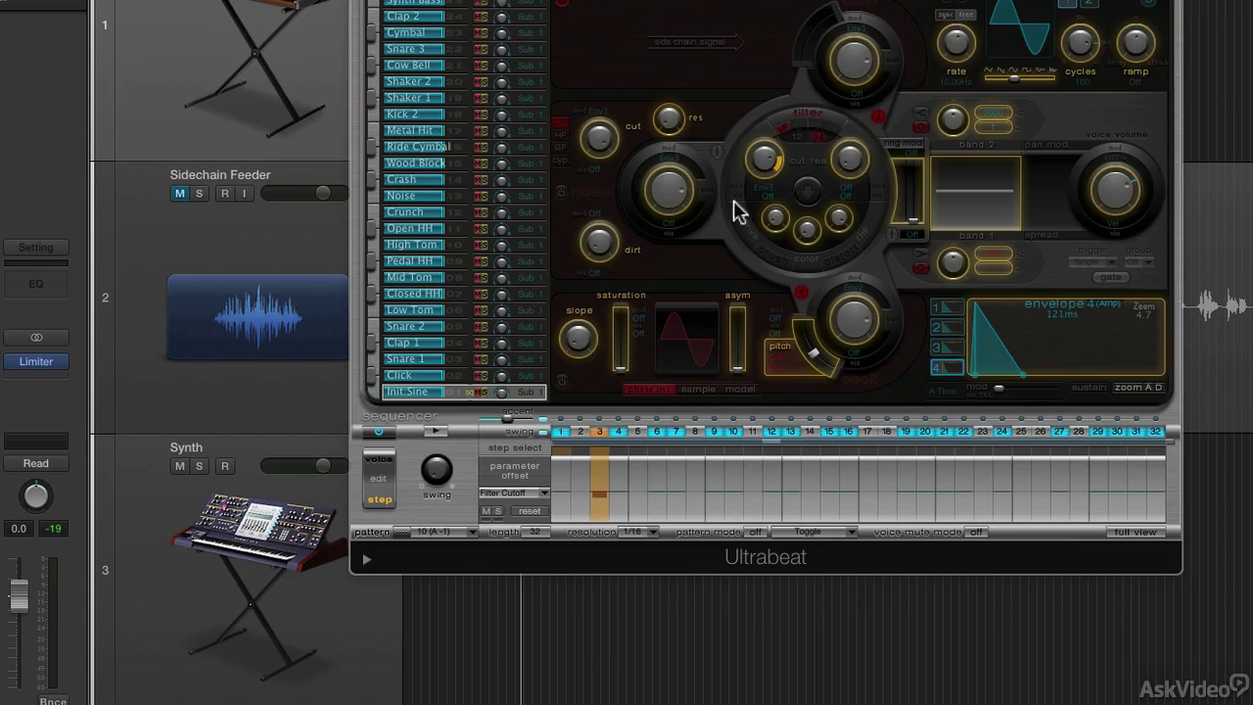
Draw filter cutoff offsets on step 1, steps 6–8 and steps 24–27, then play back
{"action": "left_click_drag", "start_coordinate": [562, 498], "coordinate": [568, 512]}
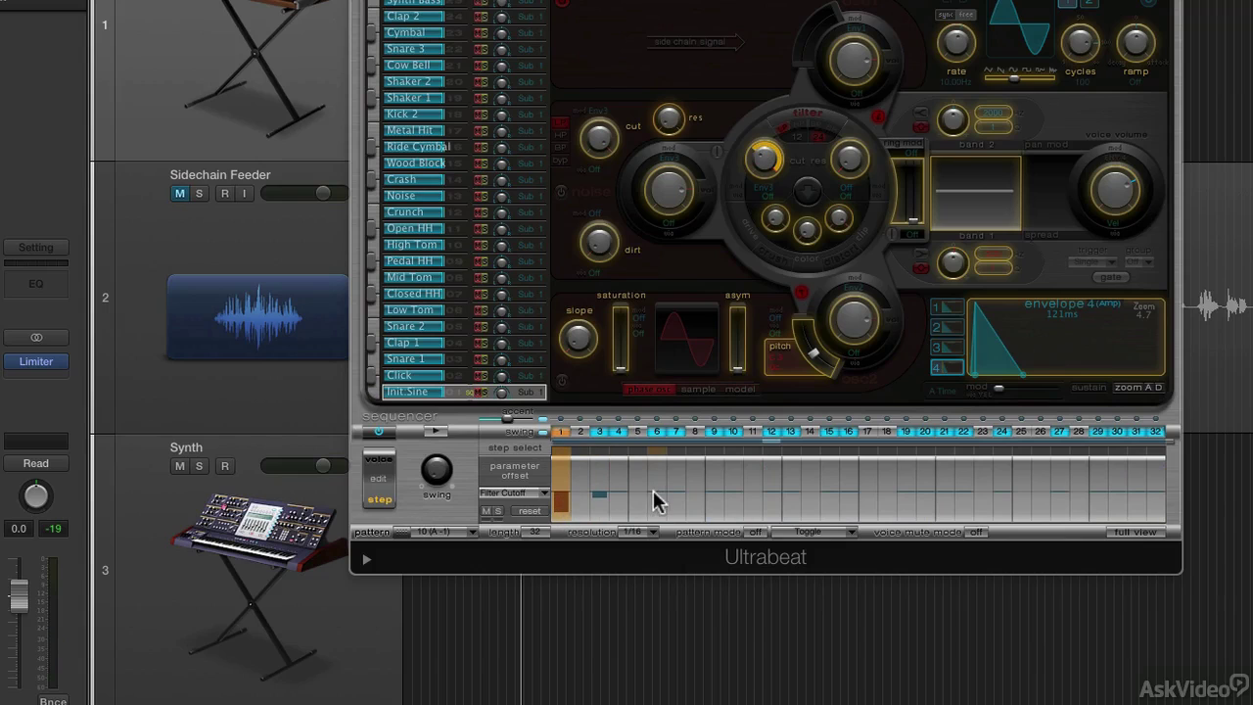
{"action": "mouse_move", "coordinate": [658, 502]}
{"action": "left_mouse_down"}
{"action": "mouse_move", "coordinate": [654, 517]}
{"action": "mouse_move", "coordinate": [716, 479]}
{"action": "mouse_move", "coordinate": [778, 505]}
{"action": "mouse_move", "coordinate": [797, 464]}
{"action": "mouse_move", "coordinate": [834, 497]}
{"action": "mouse_move", "coordinate": [850, 467]}
{"action": "mouse_move", "coordinate": [888, 505]}
{"action": "mouse_move", "coordinate": [906, 488]}
{"action": "mouse_move", "coordinate": [935, 499]}
{"action": "left_mouse_up"}
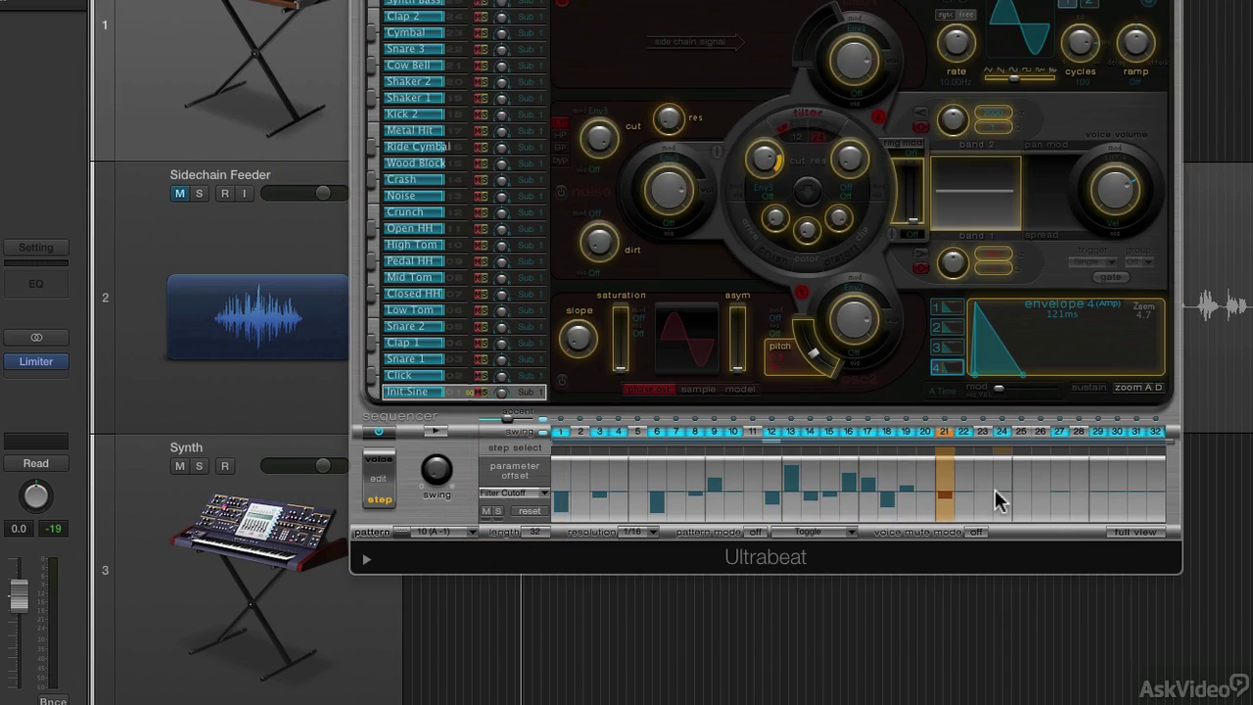
{"action": "left_click_drag", "start_coordinate": [1007, 498], "coordinate": [1057, 520]}
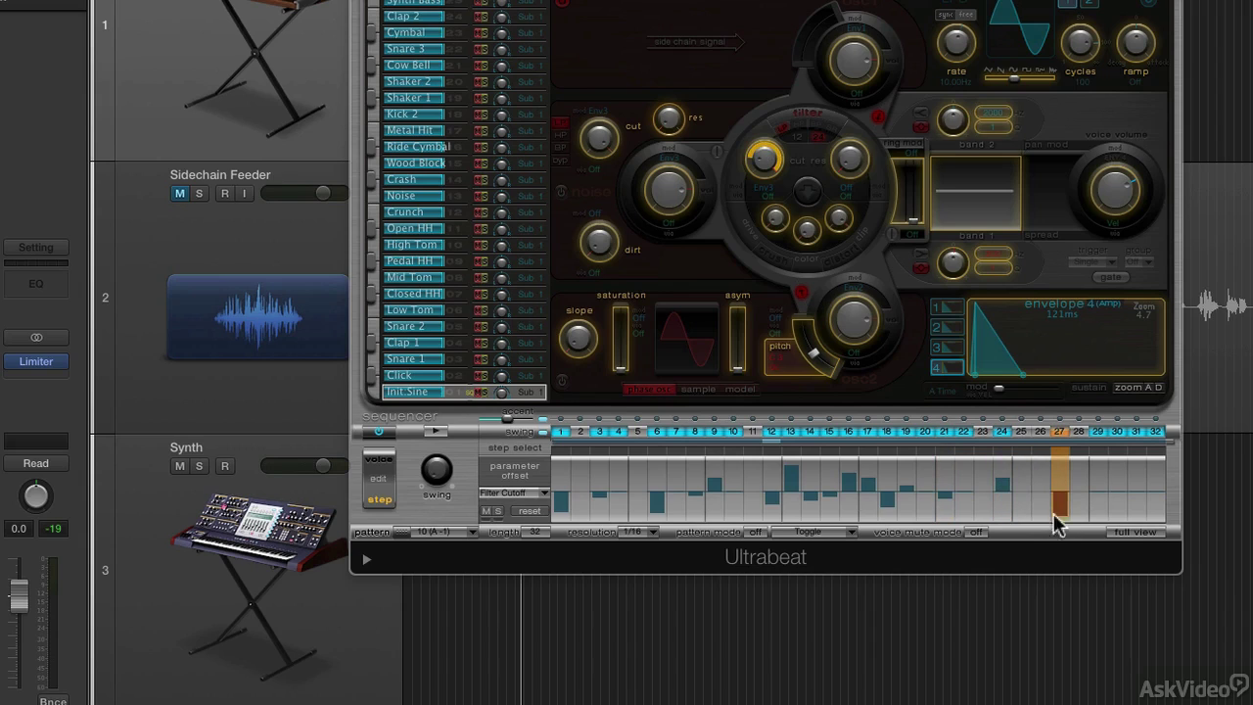
{"action": "key", "text": "space"}
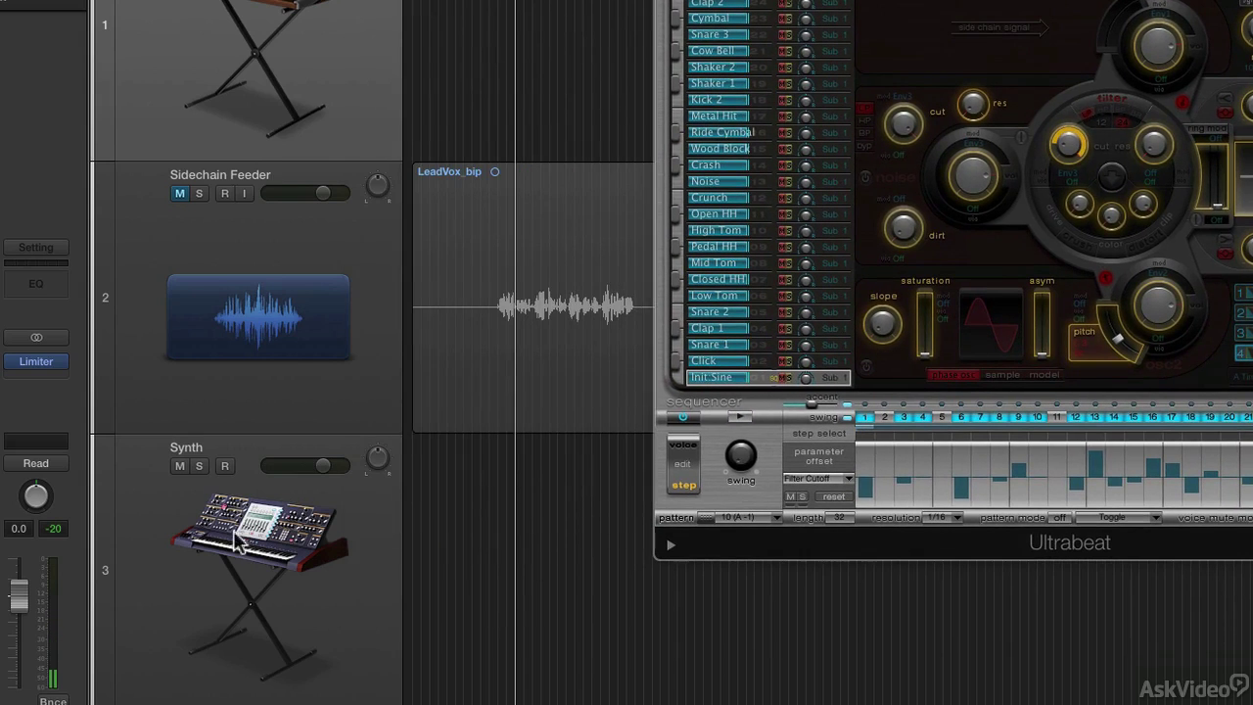
Switch Ultrabeat's side-chain source from Audio 1 to Bus 1, with the Synth track selected
{"action": "left_click", "coordinate": [259, 553]}
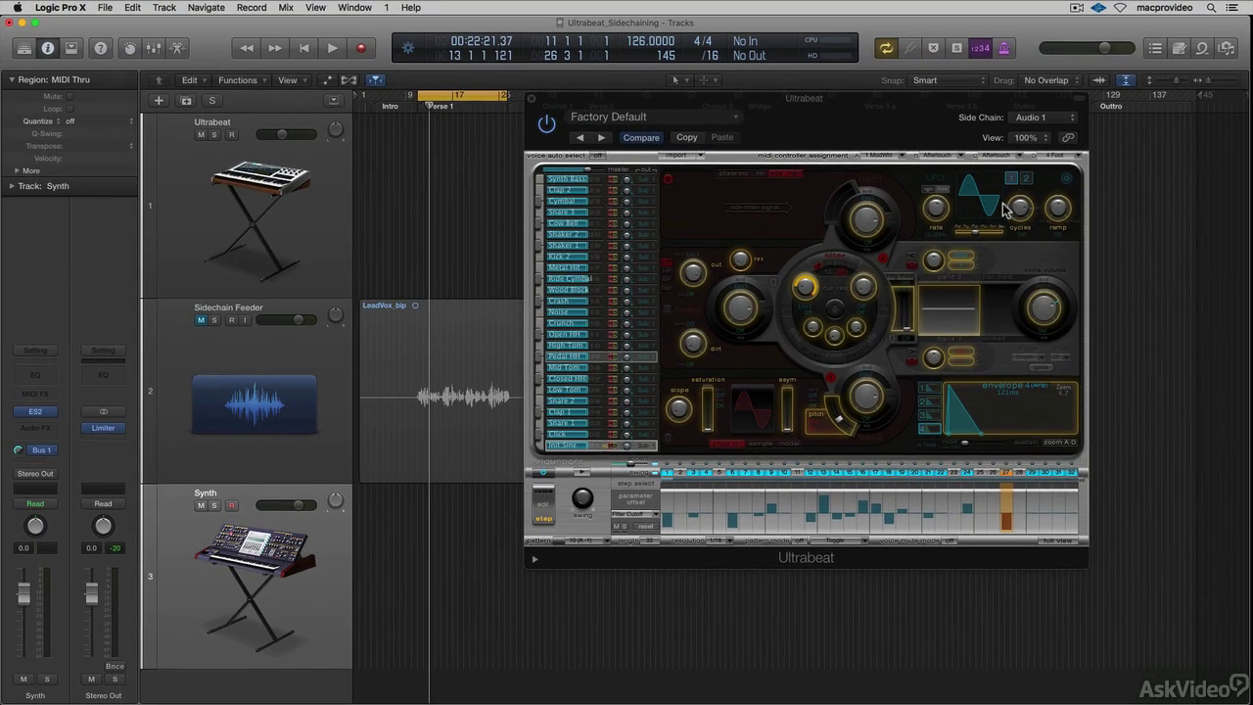
{"action": "left_click", "coordinate": [1046, 118]}
{"action": "scroll", "coordinate": [1041, 447], "scroll_direction": "down", "scroll_amount": 5}
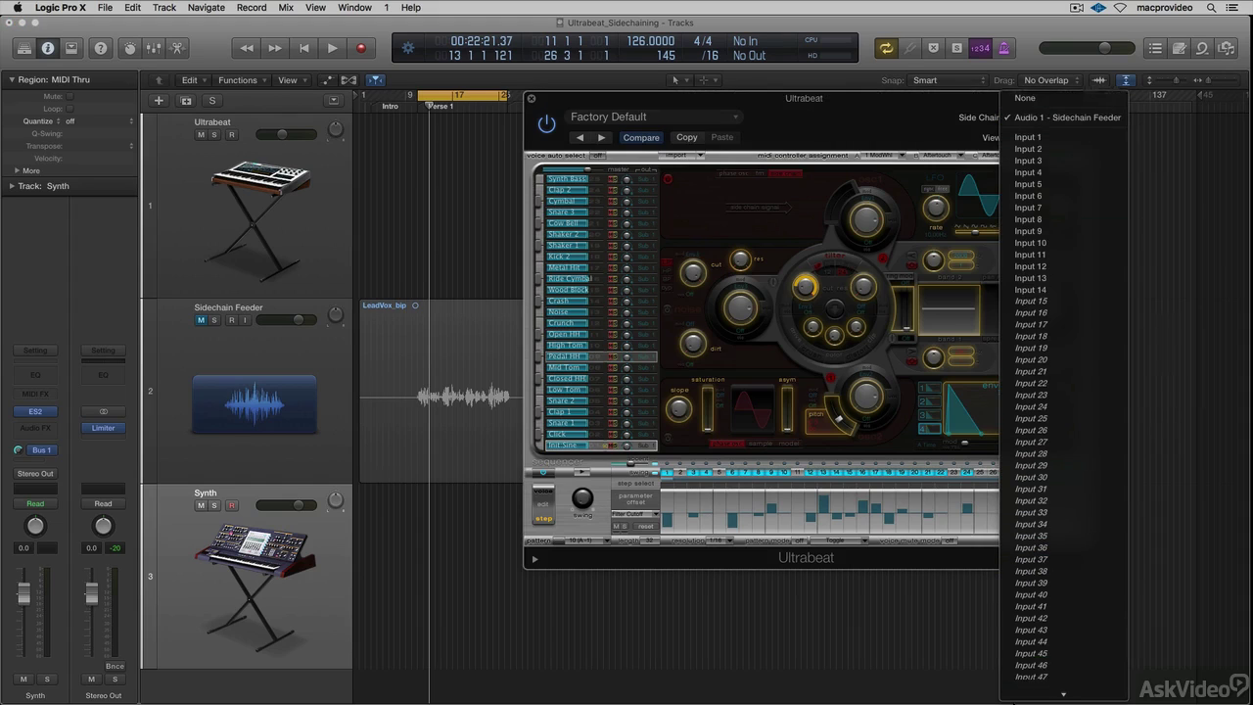
{"action": "scroll", "coordinate": [1064, 391], "scroll_direction": "down", "scroll_amount": 3}
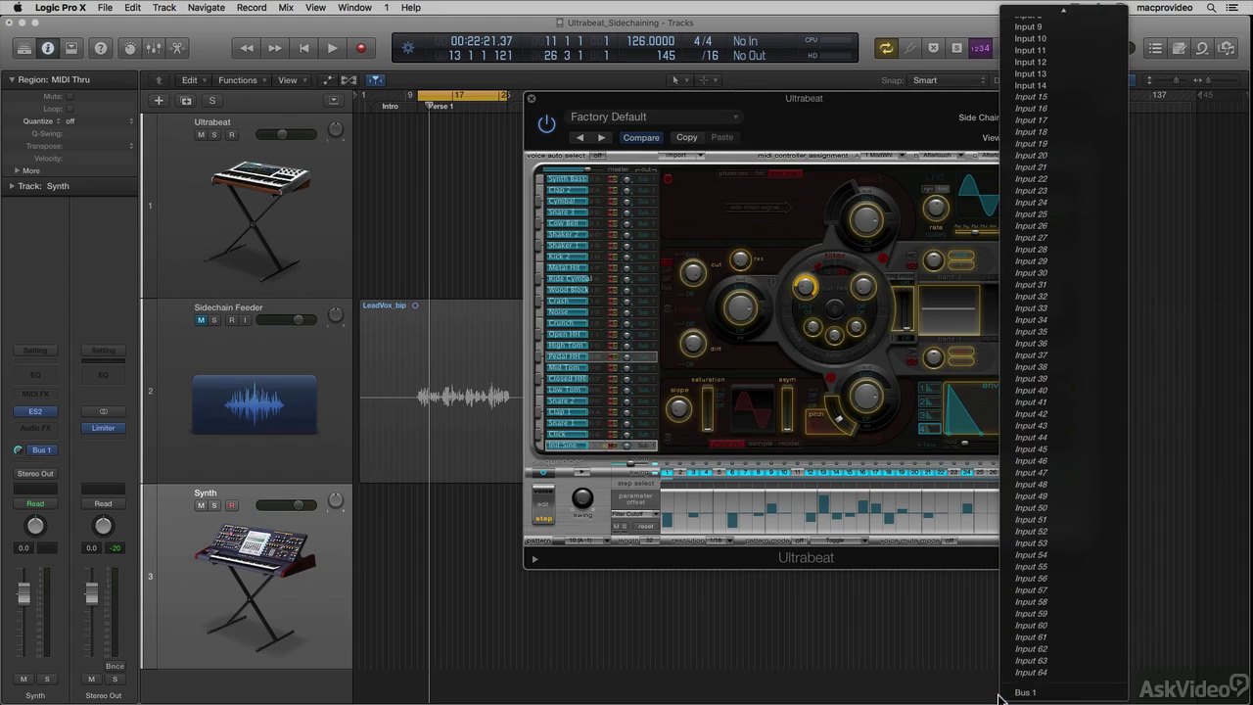
{"action": "left_click", "coordinate": [1038, 692]}
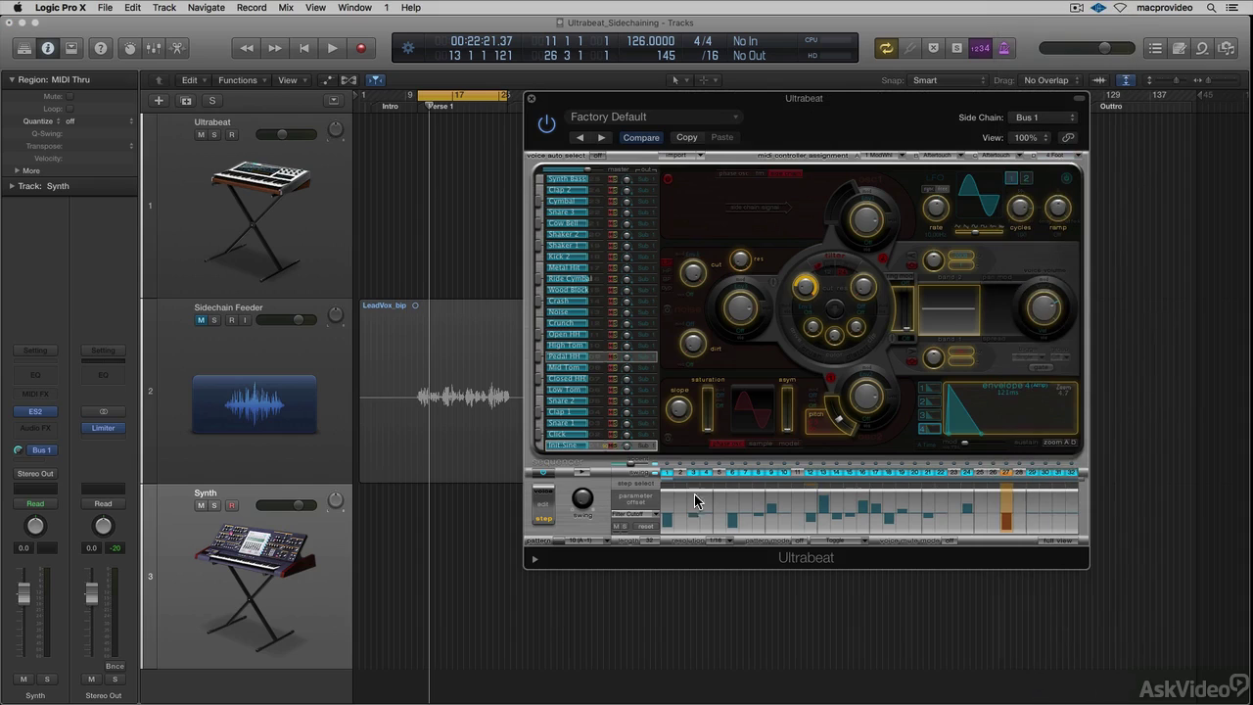
{"action": "left_click", "coordinate": [227, 592]}
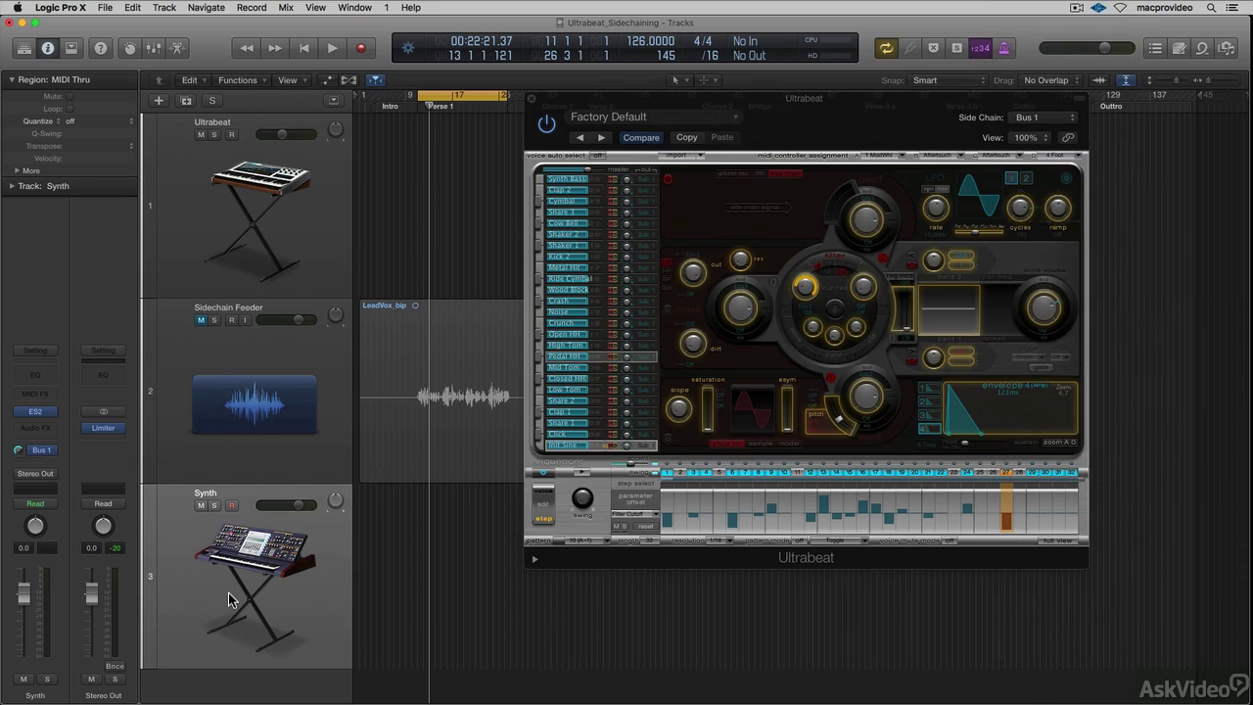
Set the Synth's Bus 1 send to Pre Fader and pull its volume fader fully down
{"action": "left_click", "coordinate": [37, 449]}
{"action": "left_click", "coordinate": [97, 364]}
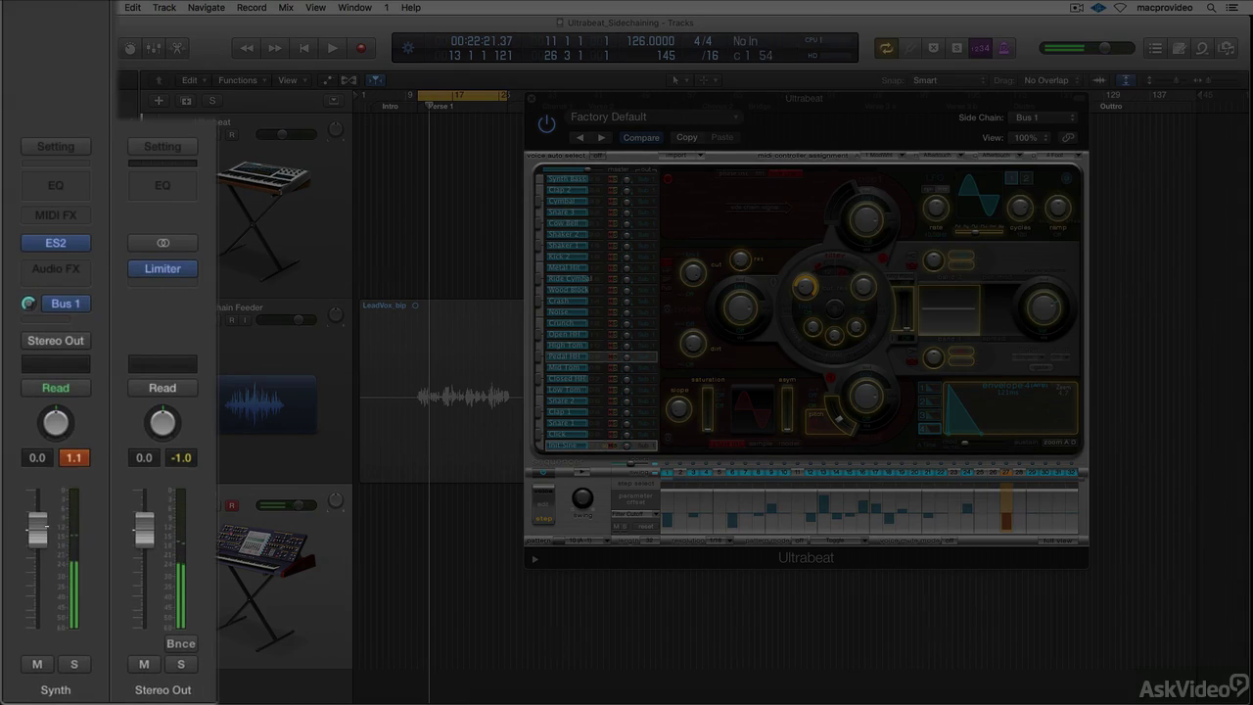
{"action": "left_click_drag", "start_coordinate": [39, 529], "coordinate": [60, 693]}
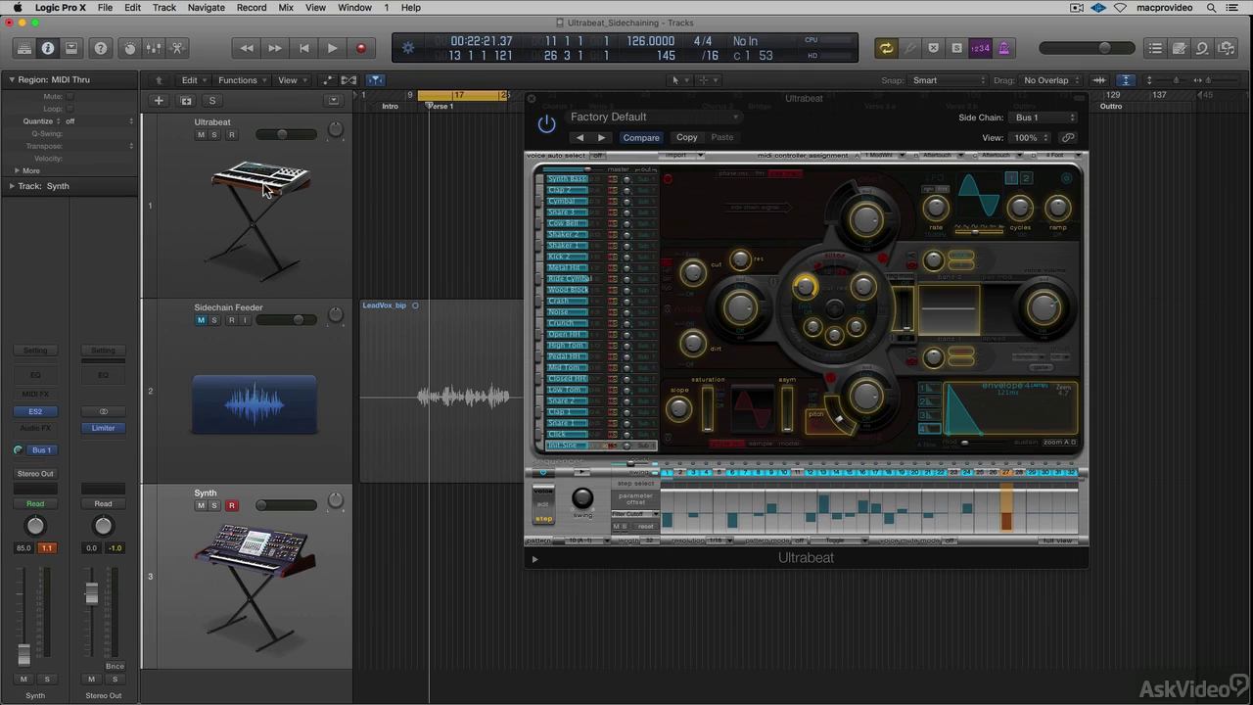
Start song playback from the Ultrabeat track, then reselect the Synth track
{"action": "left_click", "coordinate": [245, 211]}
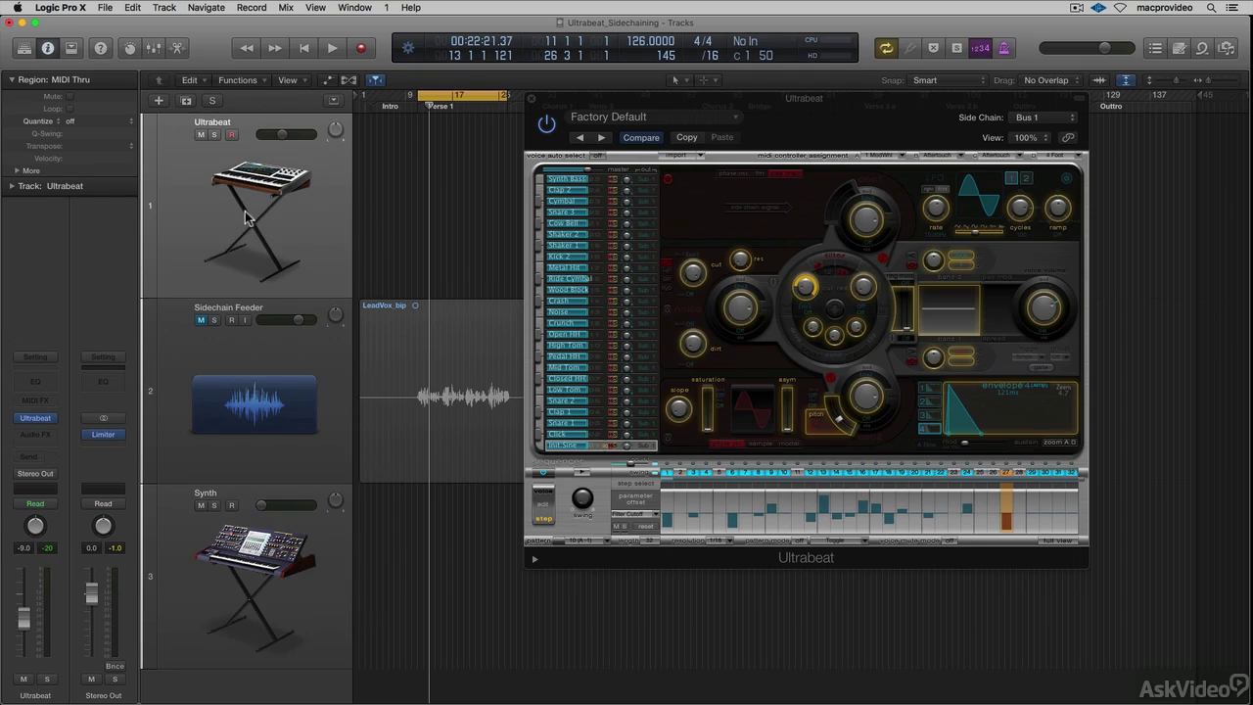
{"action": "key", "text": "space"}
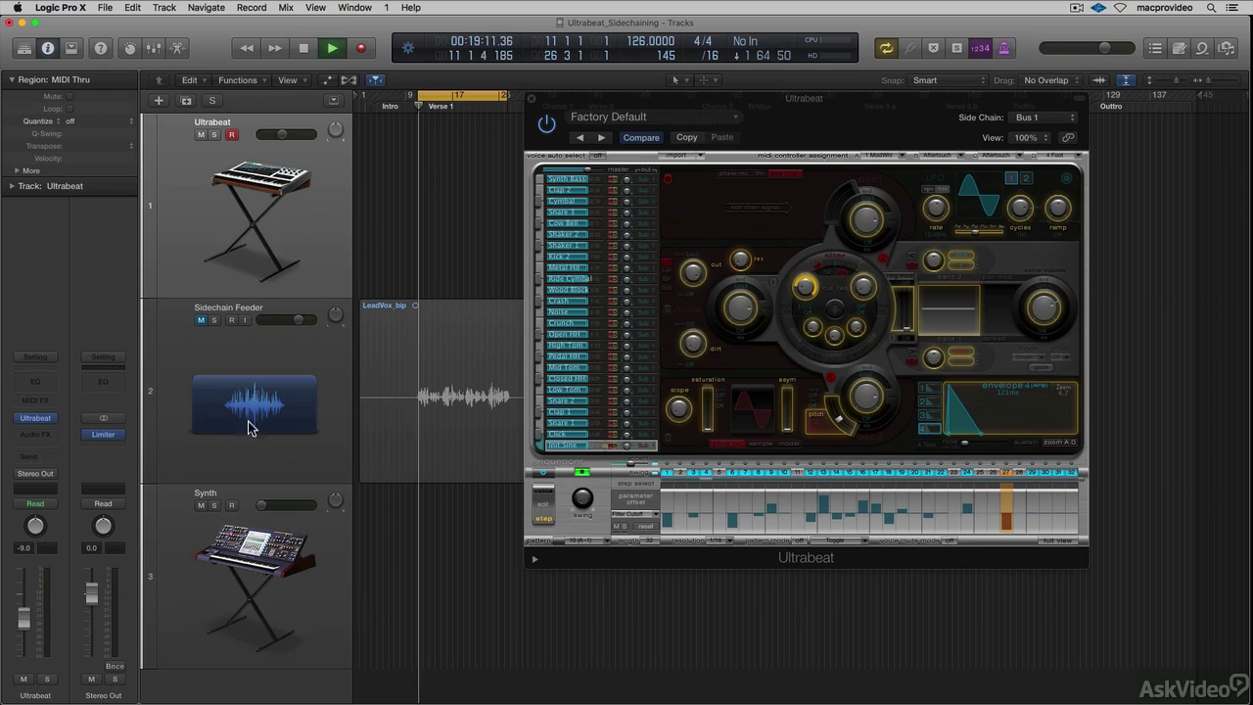
{"action": "left_click", "coordinate": [262, 560]}
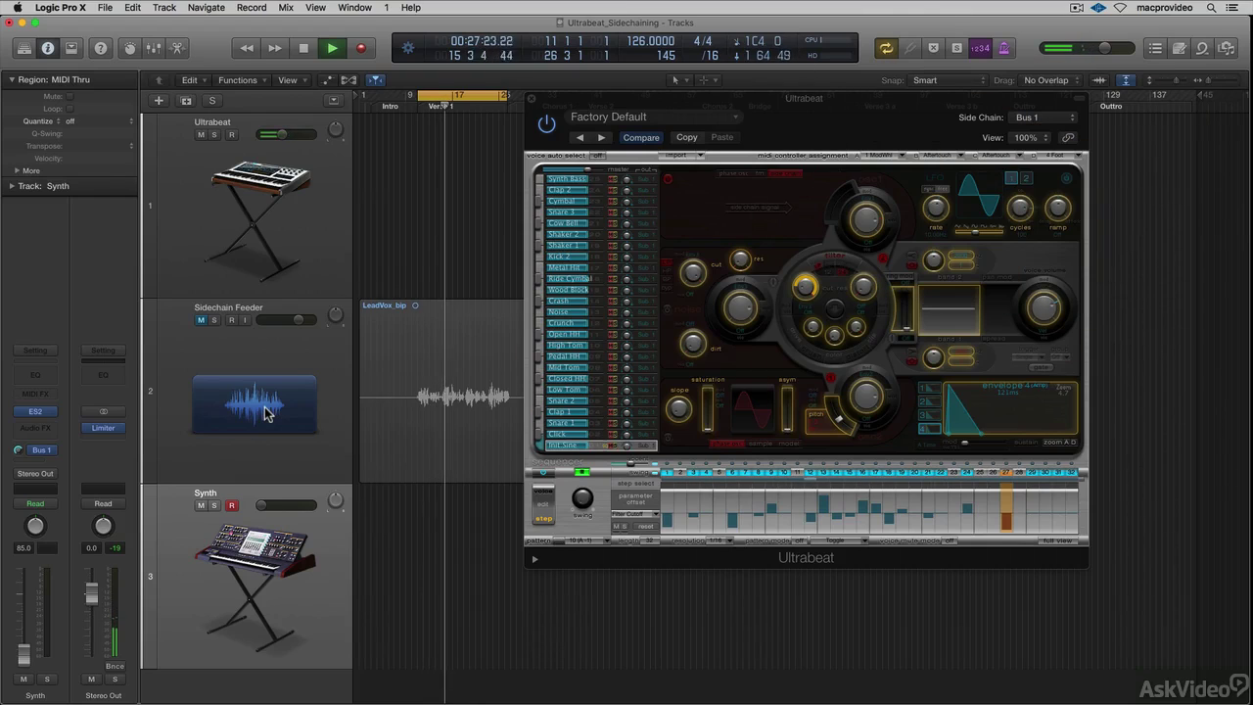
Add a pre-fader Bus 1 send on the Sidechain Feeder vocal track and activate its level
{"action": "left_click", "coordinate": [261, 412]}
{"action": "left_click", "coordinate": [28, 405]}
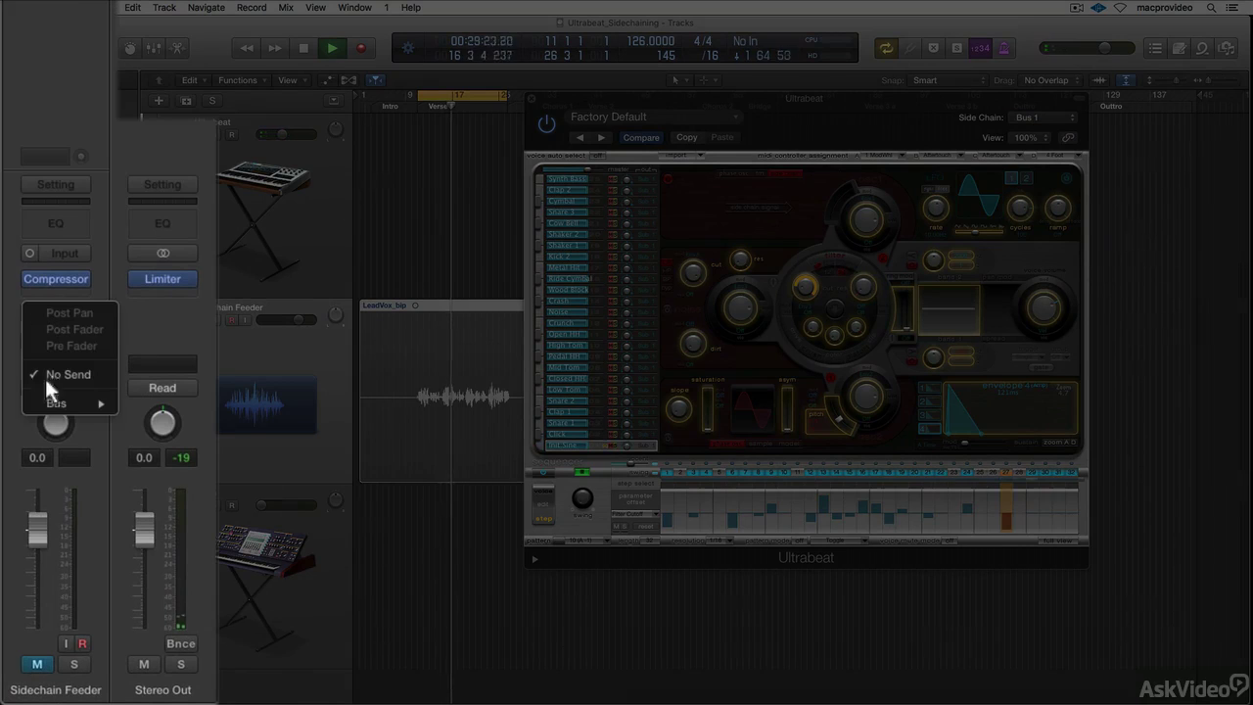
{"action": "mouse_move", "coordinate": [43, 477]}
{"action": "left_click", "coordinate": [178, 403]}
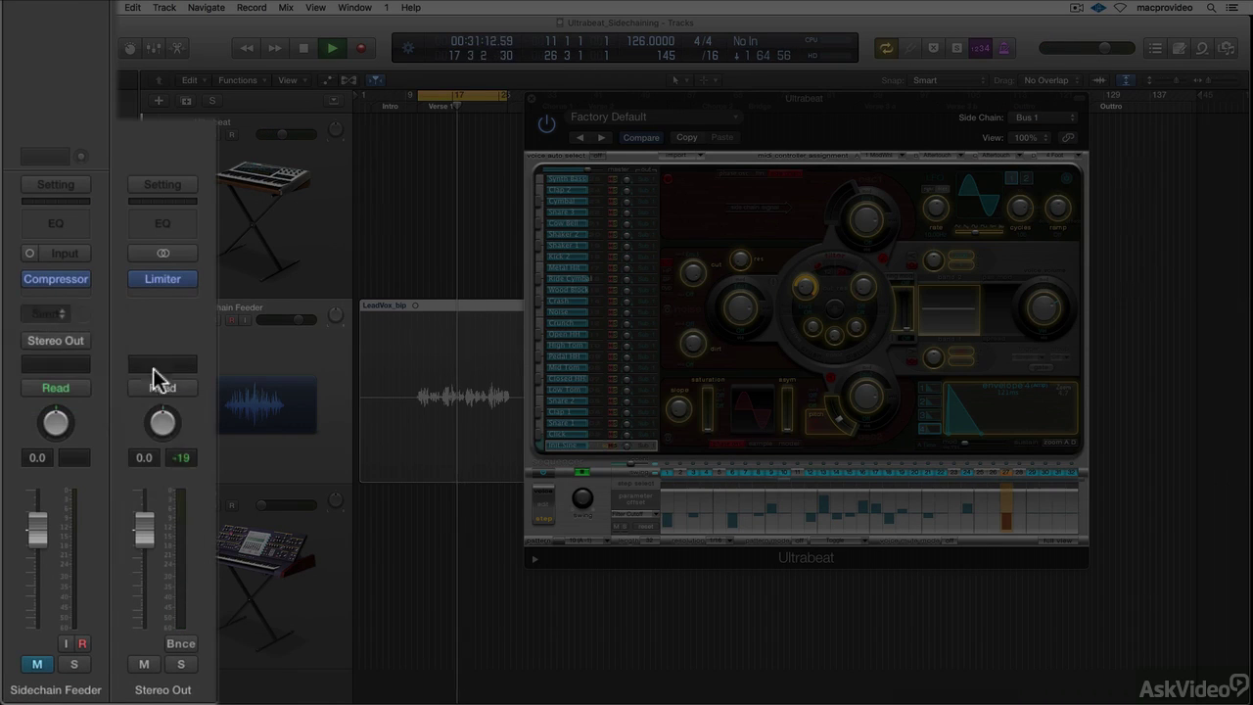
{"action": "left_click", "coordinate": [69, 293]}
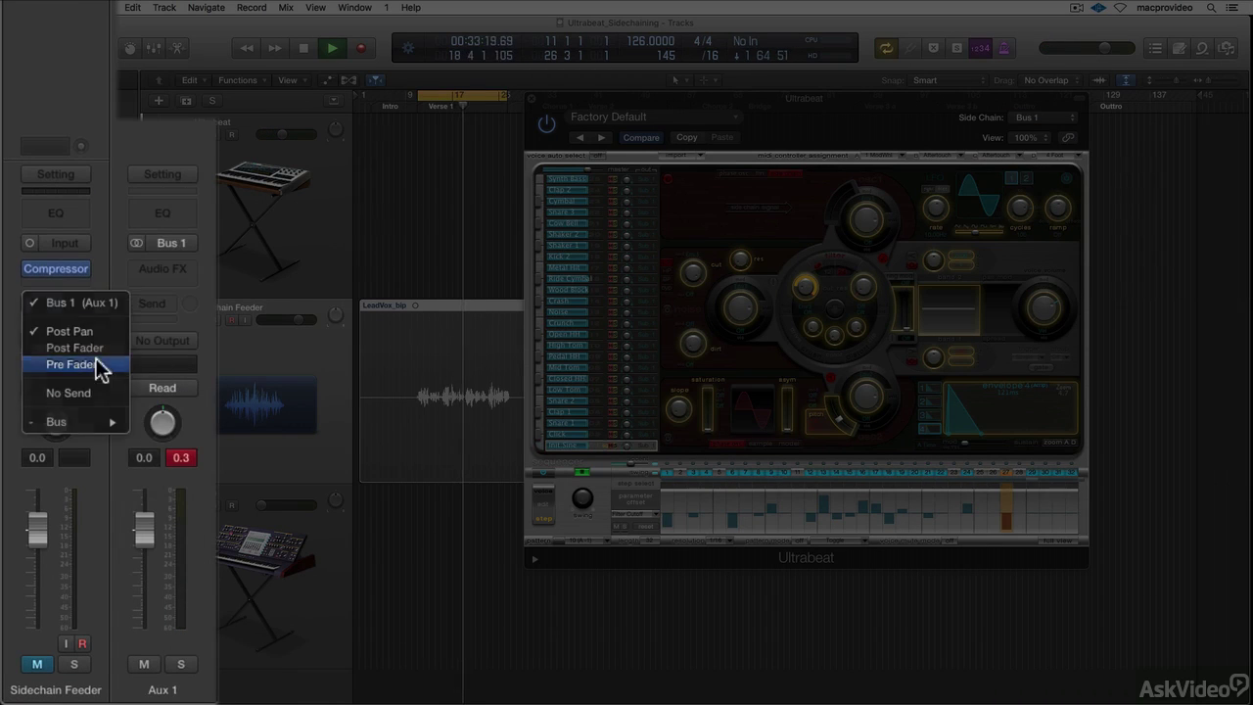
{"action": "left_click", "coordinate": [96, 359]}
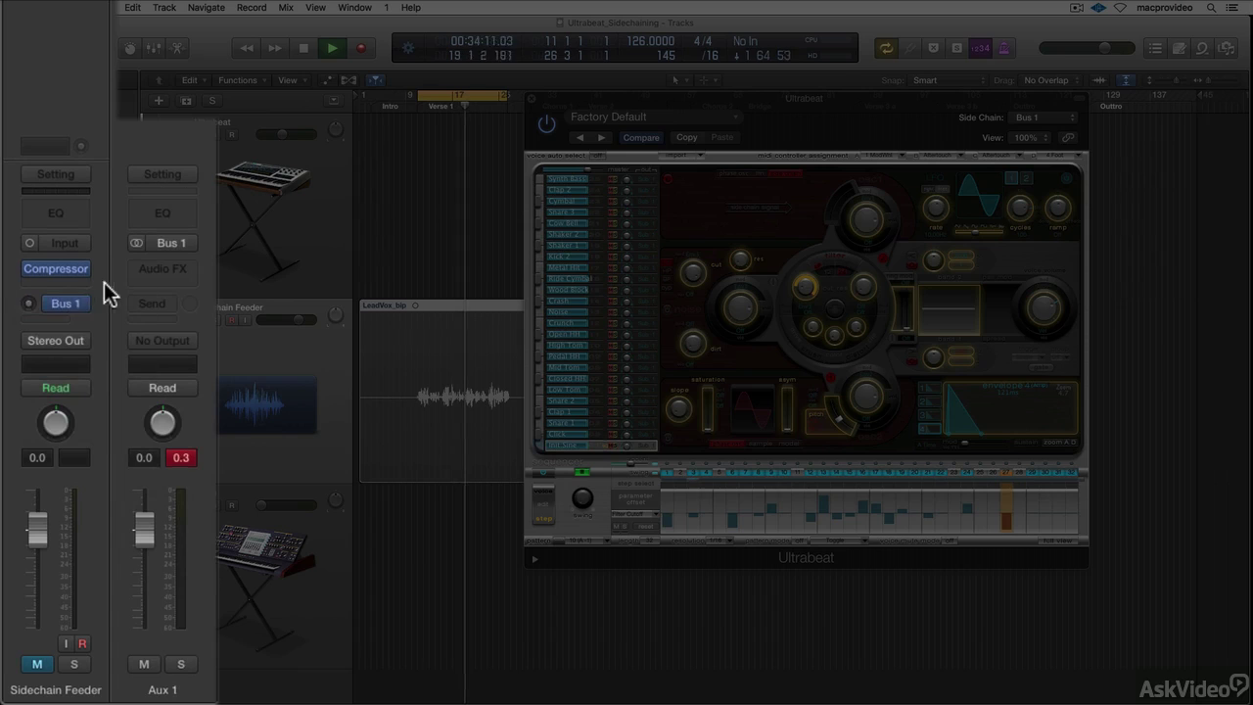
{"action": "left_click", "coordinate": [30, 303], "text": "alt"}
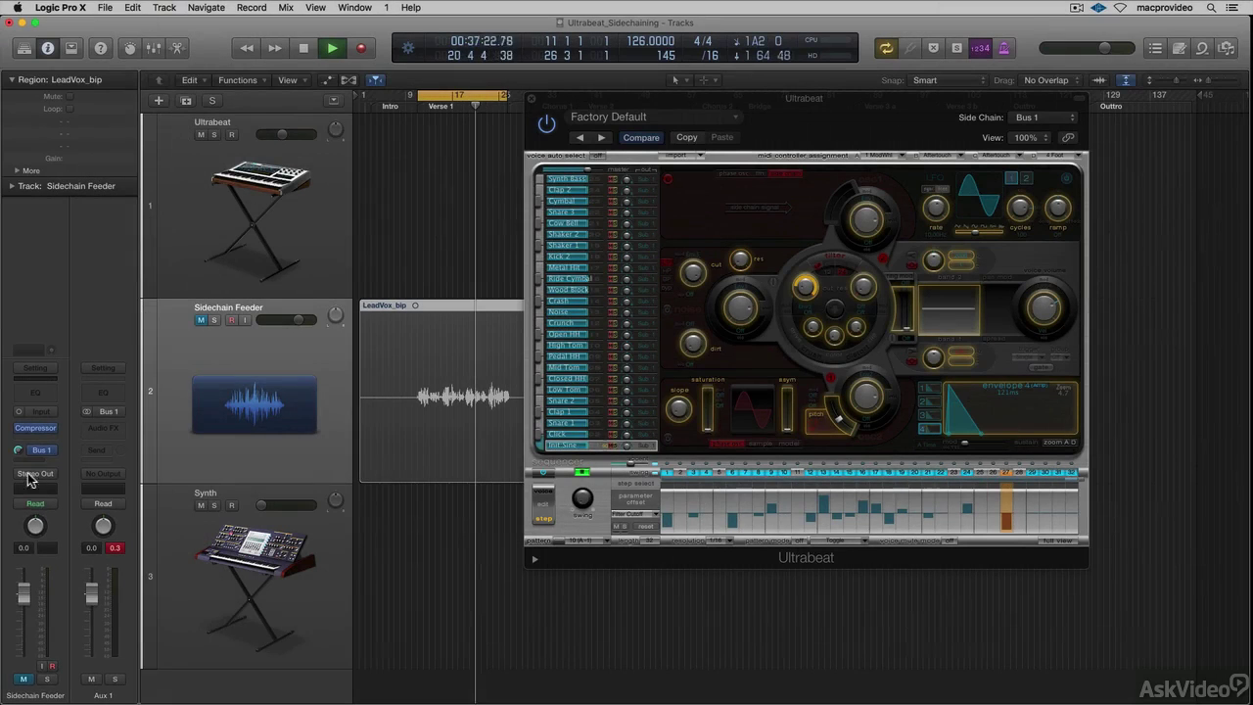
Unmute the Sidechain Feeder track and set its output to No Output
{"action": "left_click", "coordinate": [24, 679]}
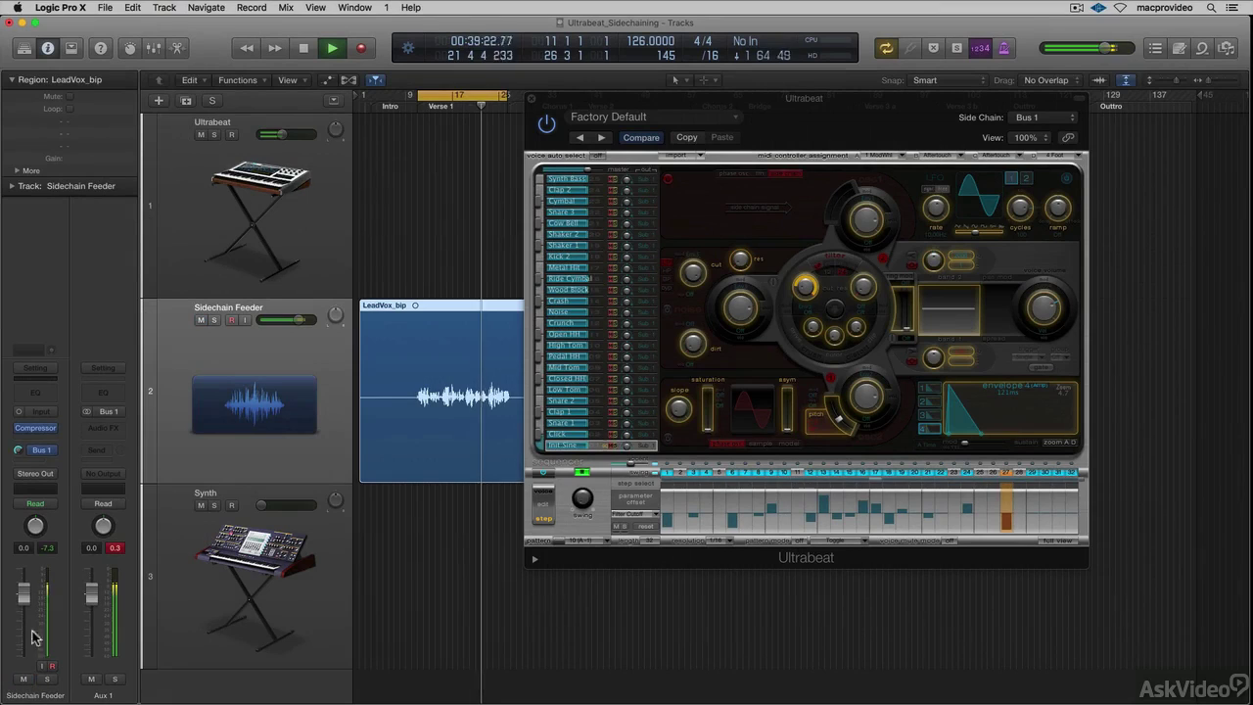
{"action": "left_click", "coordinate": [35, 473]}
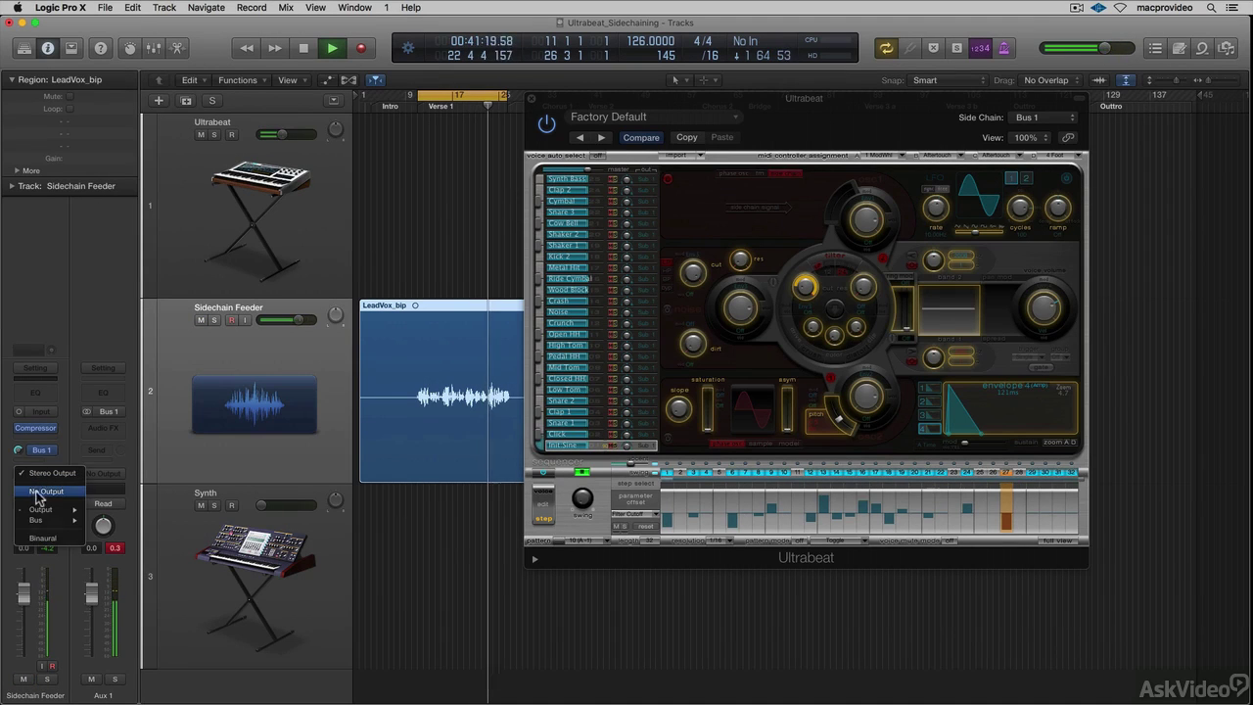
{"action": "left_click", "coordinate": [39, 493]}
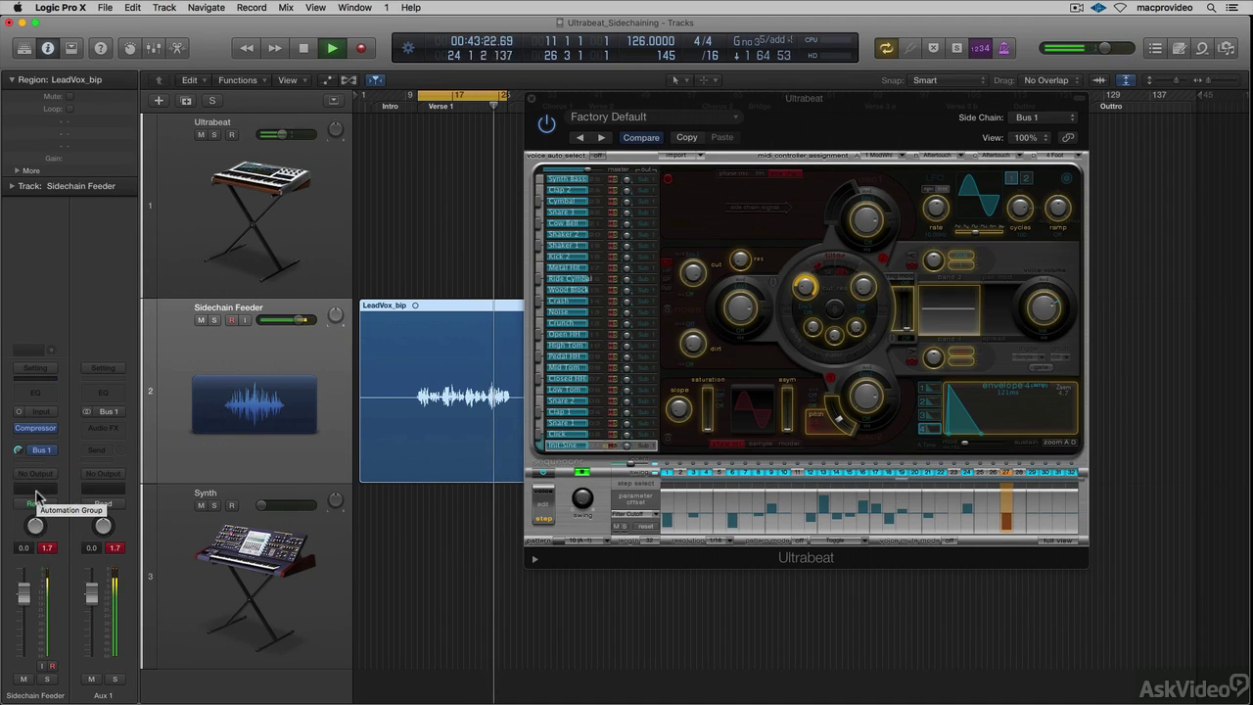
Select the Synth track, audition the side-chained Ultrabeat pattern, then stop playback
{"action": "left_click", "coordinate": [242, 578]}
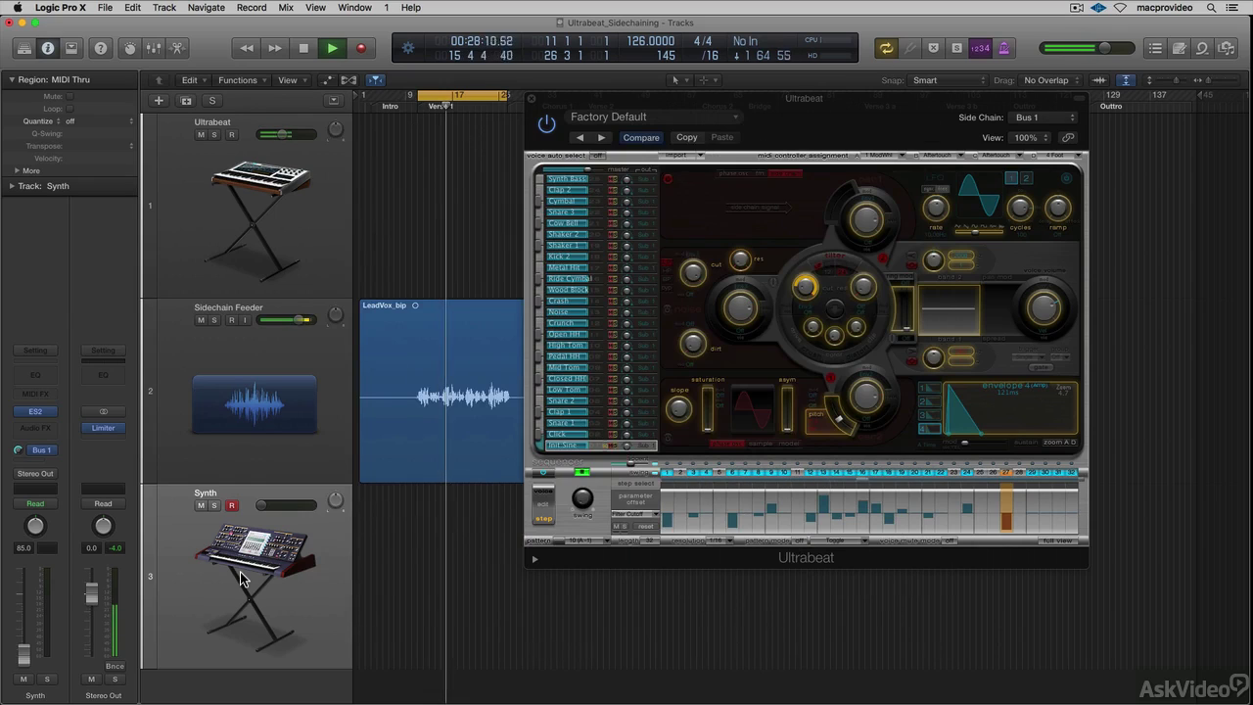
{"action": "key", "text": "space"}
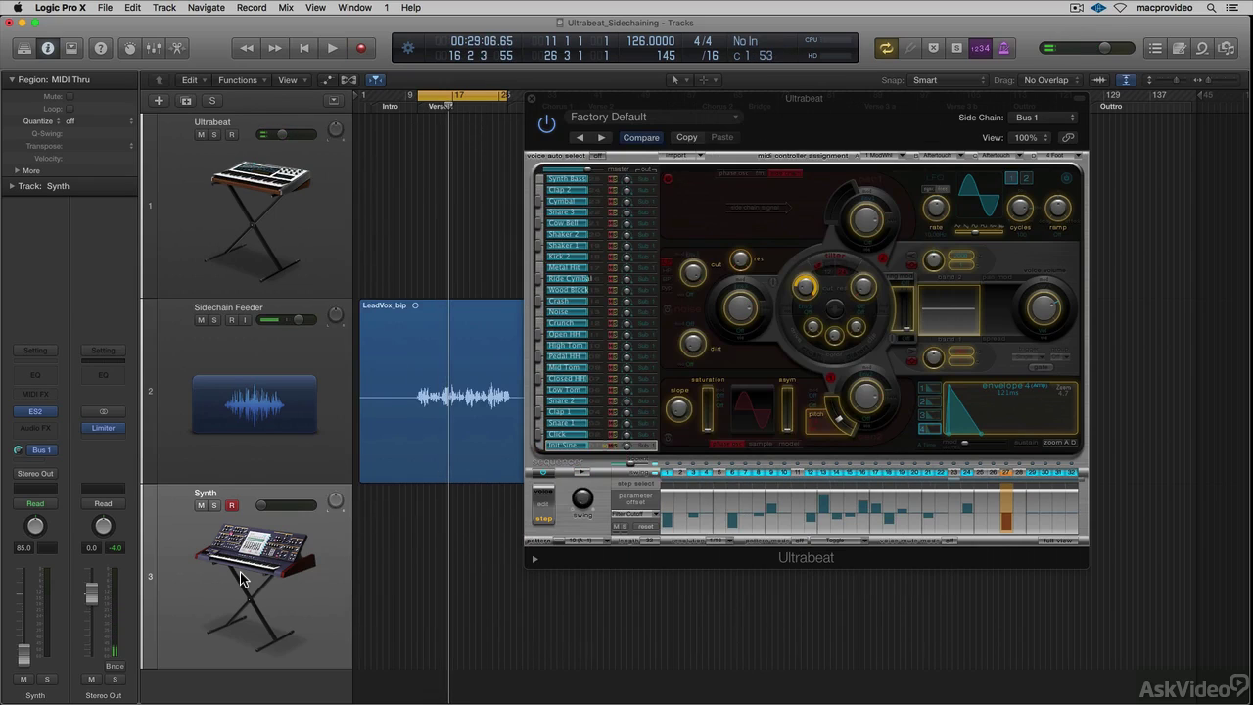